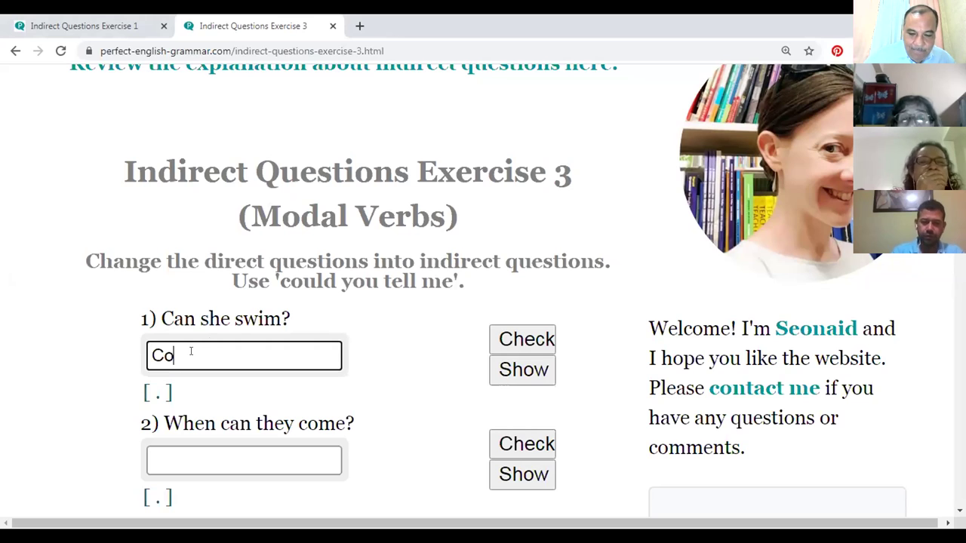
Complete the answer to question 1 as "Could you tell me if she can swim?", check it and reveal the solution.
{"action": "type", "text": "you t"}
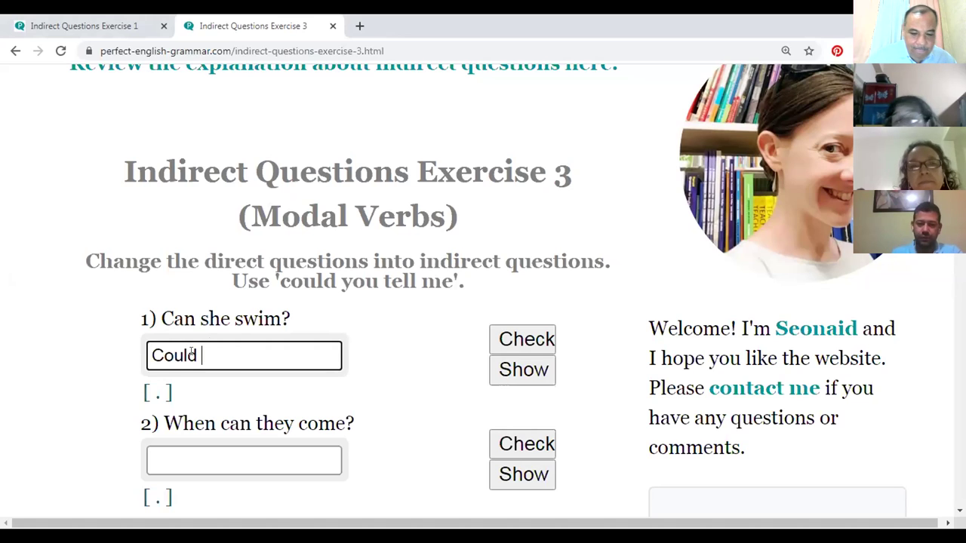
{"action": "type", "text": "ell me"}
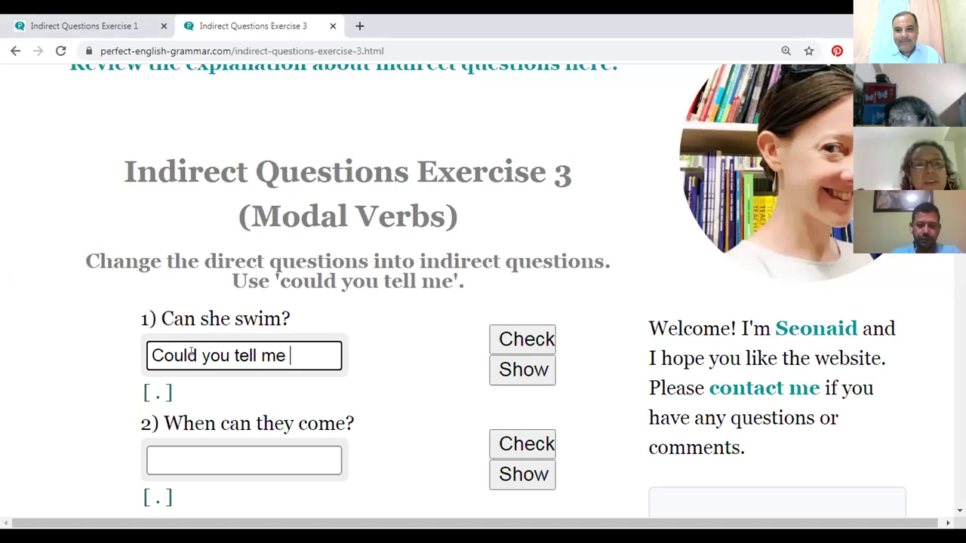
{"action": "type", "text": "if"}
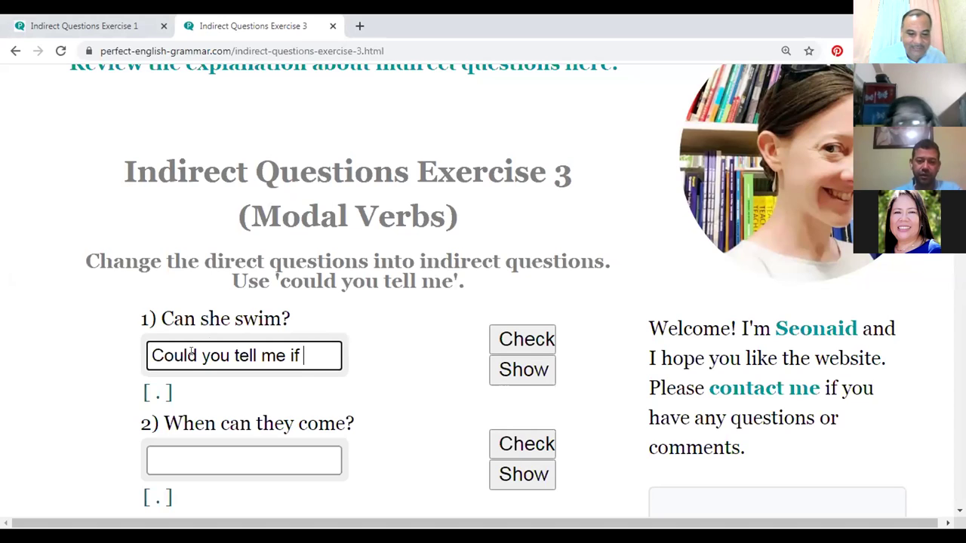
{"action": "type", "text": " she ca"}
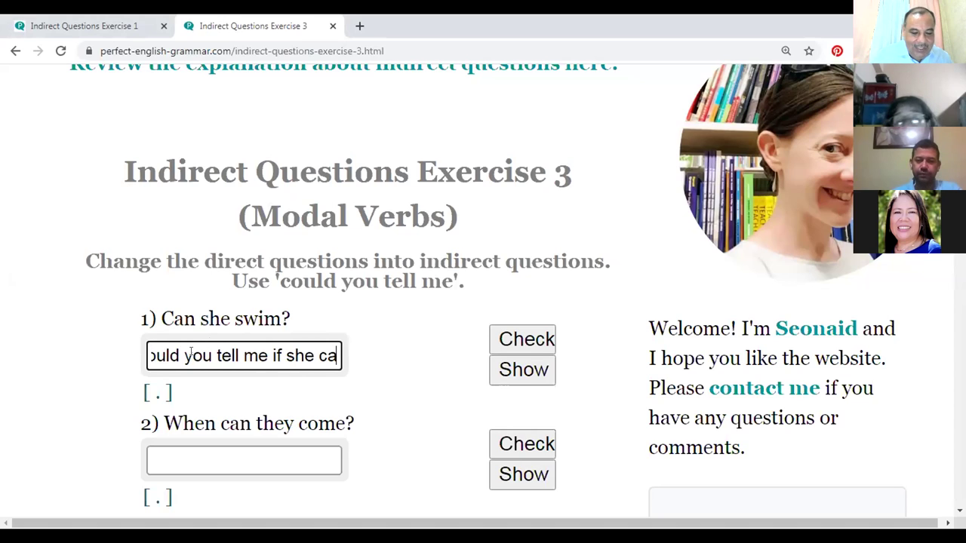
{"action": "type", "text": "n swim"}
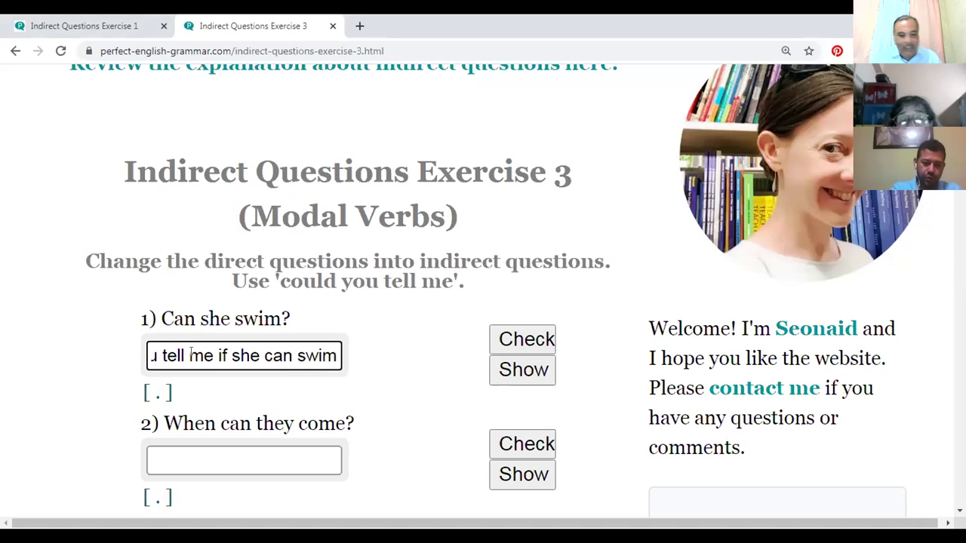
{"action": "type", "text": "?"}
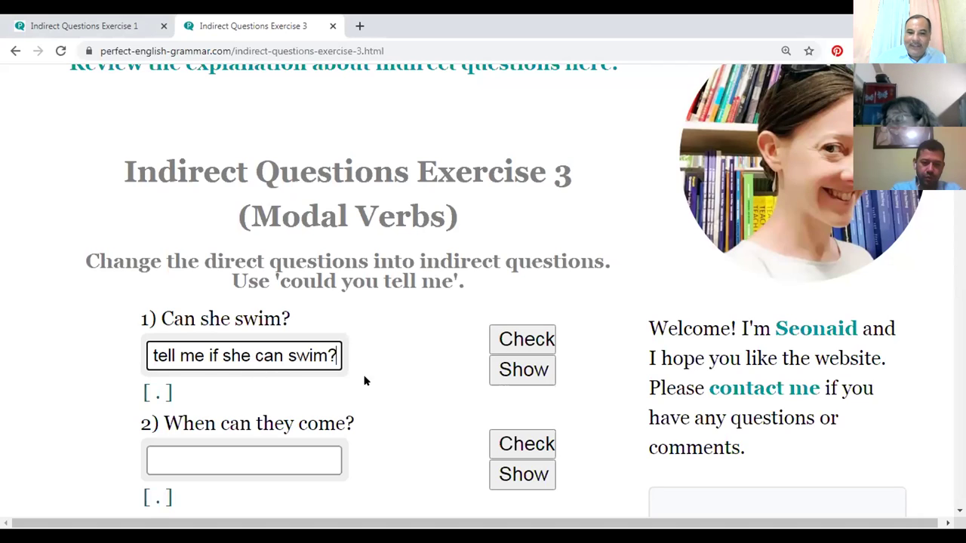
{"action": "left_click", "coordinate": [520, 340]}
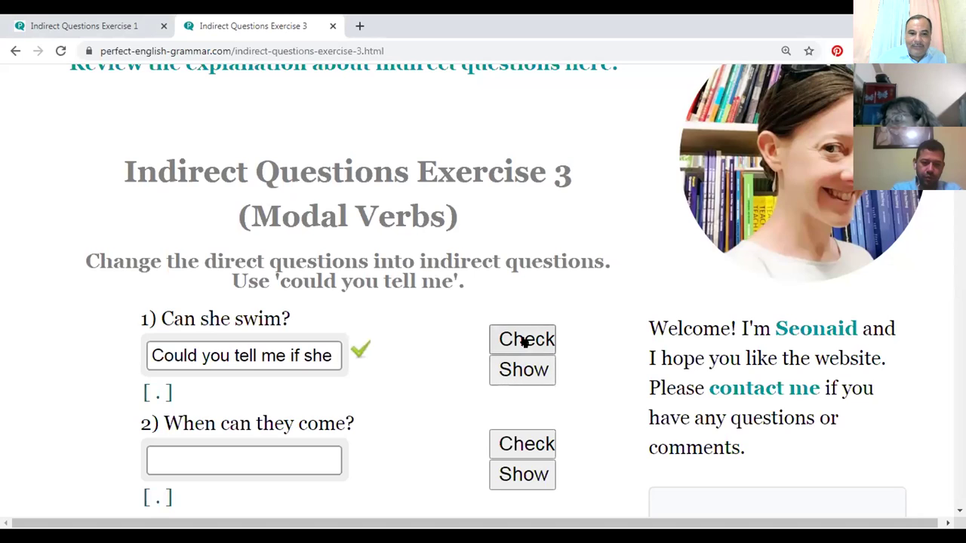
{"action": "left_click", "coordinate": [513, 371]}
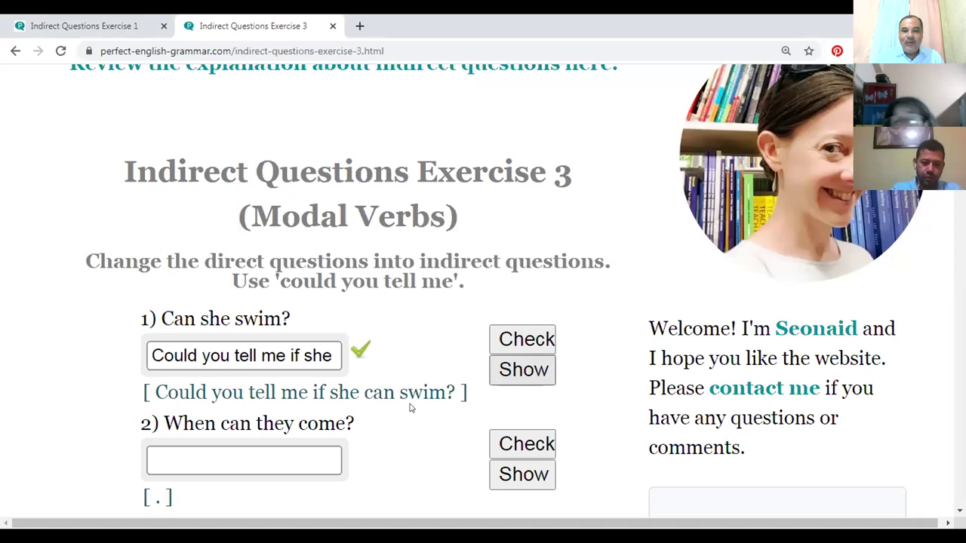
Answer question 2 with the indirect question "Could you tell me when they can come?".
{"action": "scroll", "coordinate": [413, 406], "scroll_direction": "down", "scroll_amount": 3}
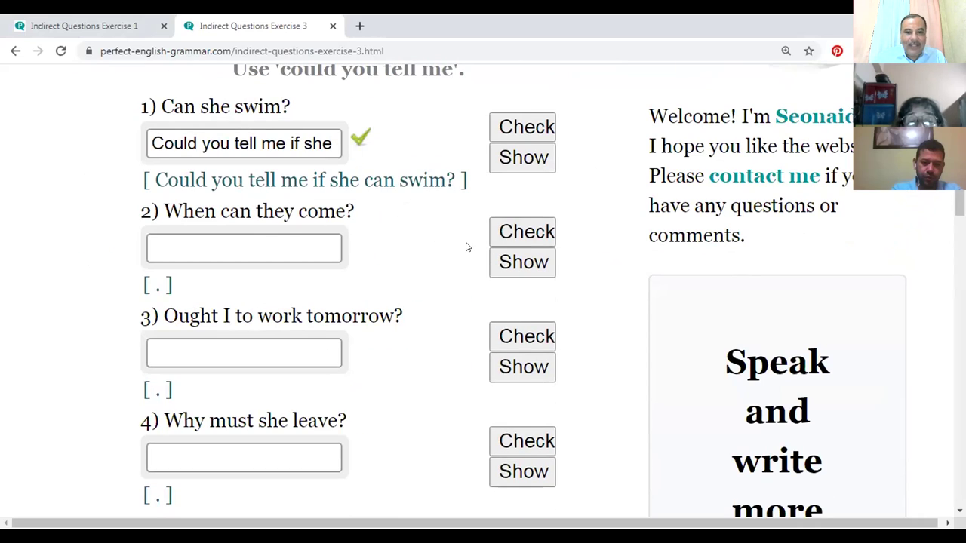
{"action": "left_click", "coordinate": [232, 249]}
{"action": "type", "text": "Could "}
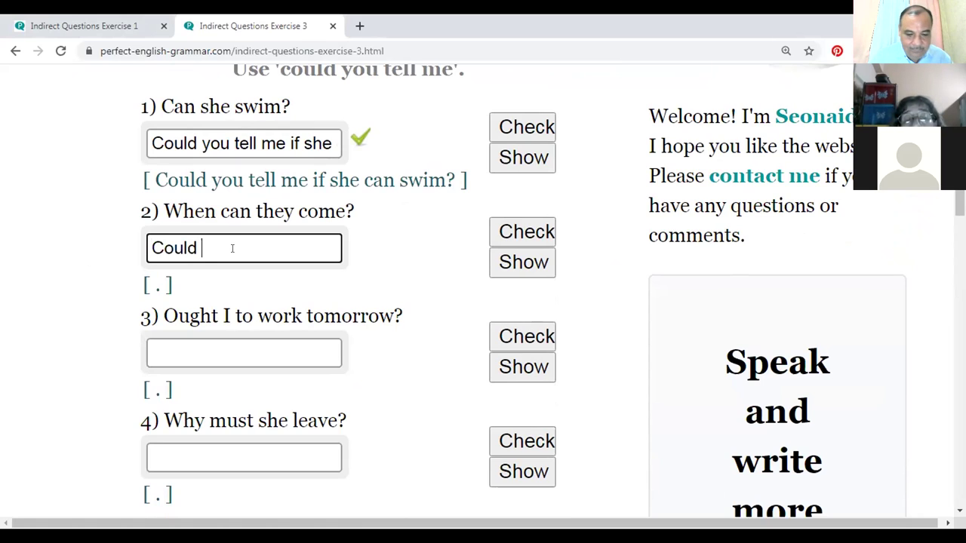
{"action": "type", "text": "you tell me "}
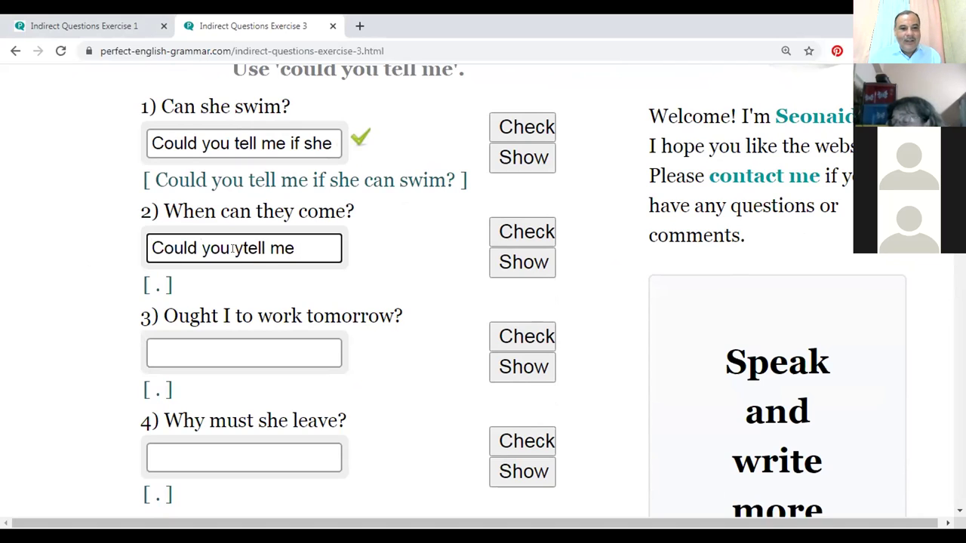
{"action": "type", "text": "wh"}
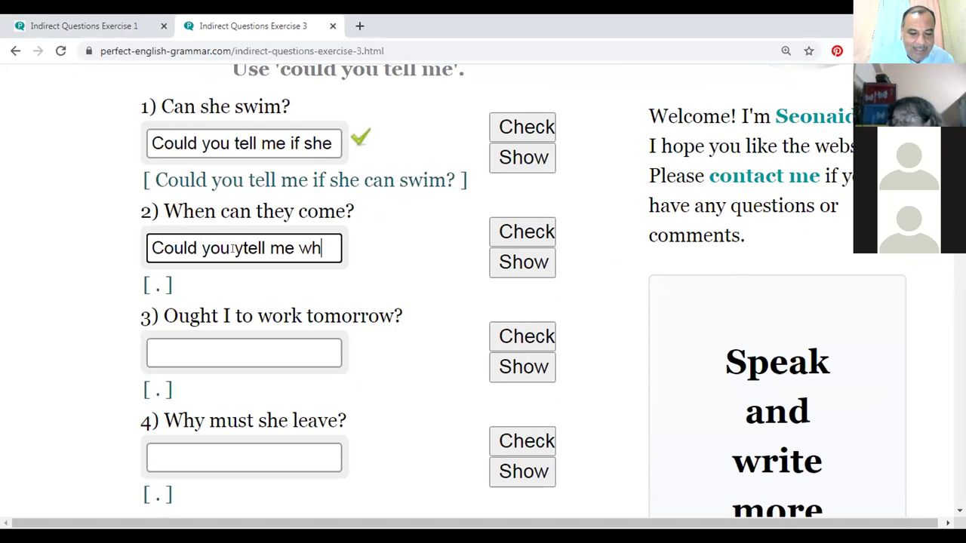
{"action": "type", "text": "en th"}
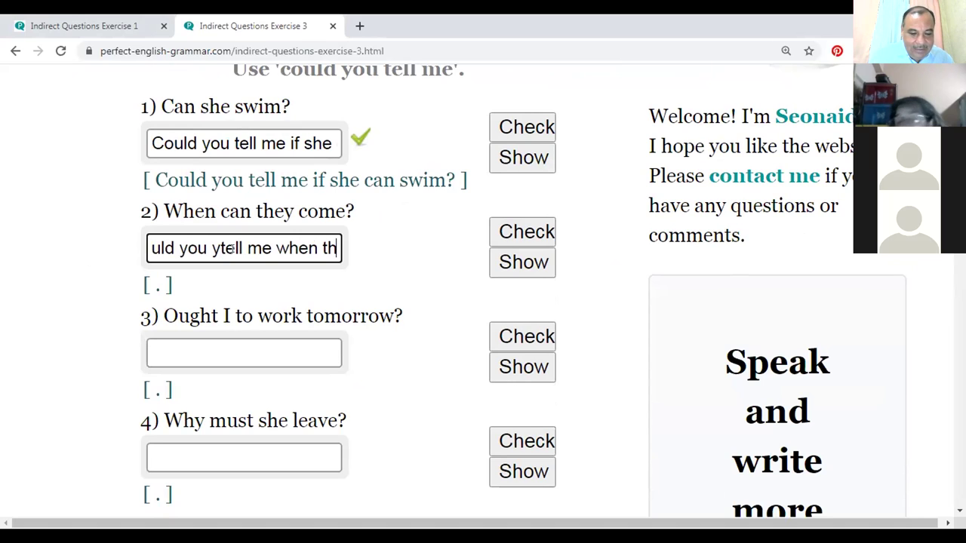
{"action": "type", "text": "ey c"}
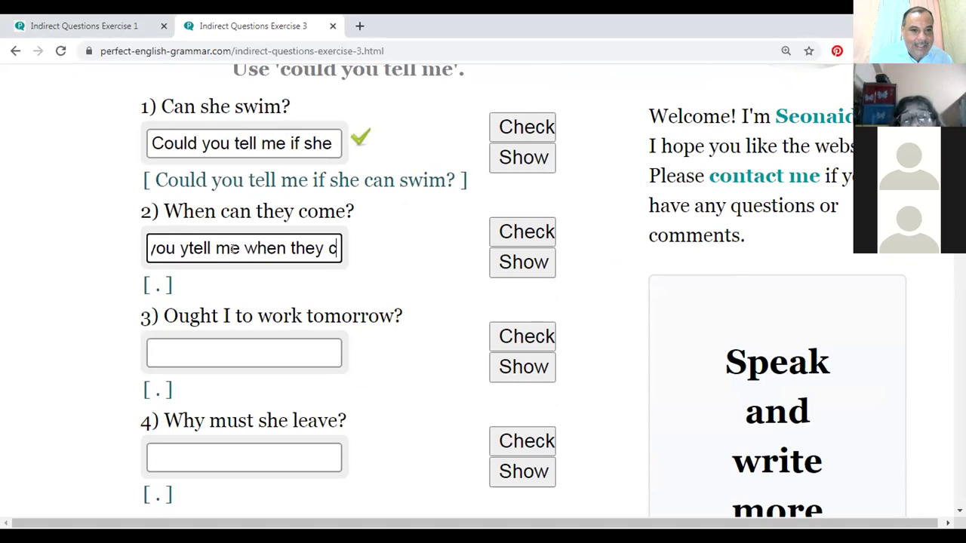
{"action": "type", "text": "an come"}
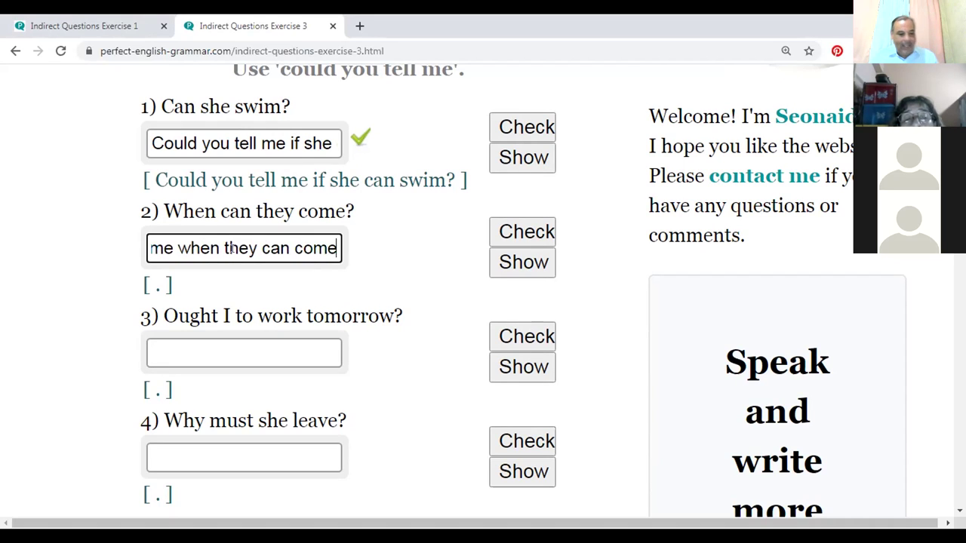
{"action": "type", "text": "?"}
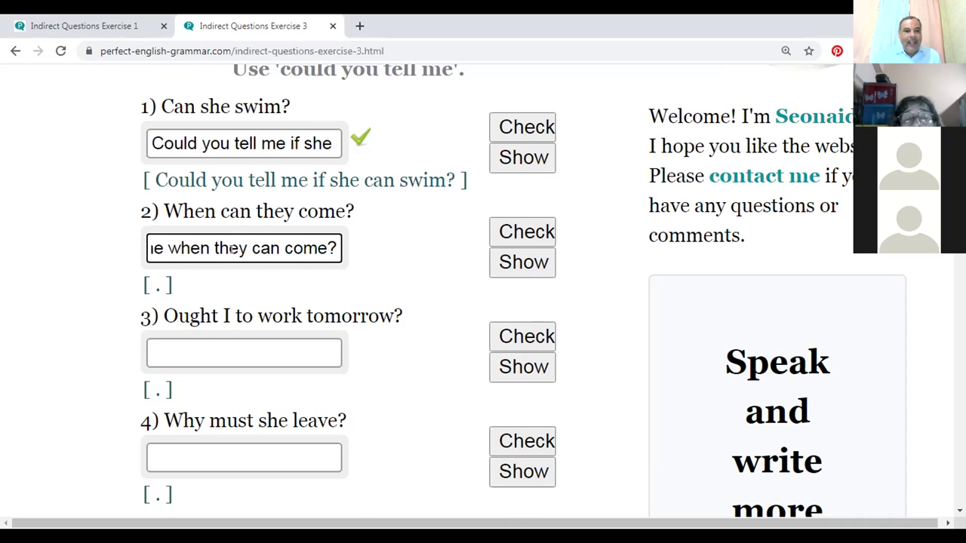
Answer question 3 with the indirect question "Could you tell me if I ought to work tomorrow".
{"action": "scroll", "coordinate": [232, 249], "scroll_direction": "down", "scroll_amount": 1}
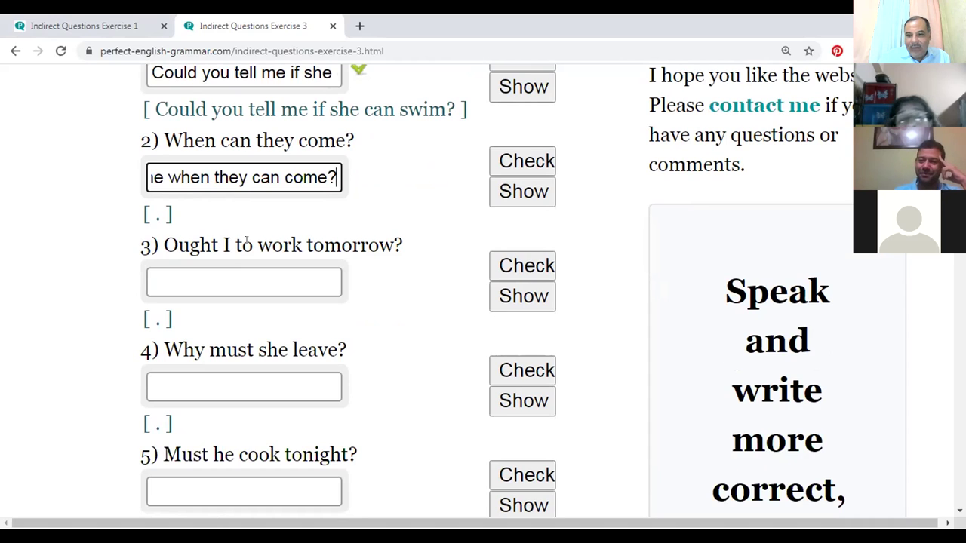
{"action": "left_click", "coordinate": [197, 282]}
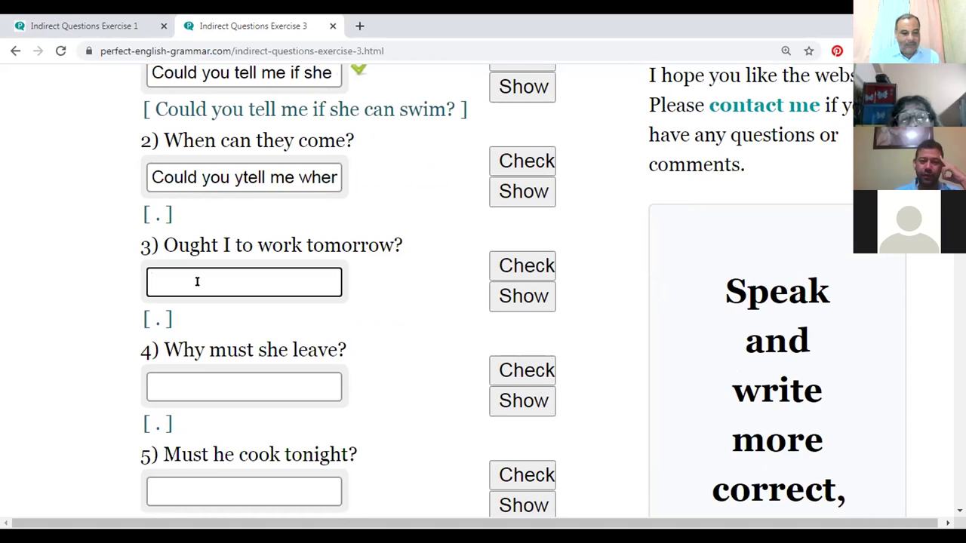
{"action": "type", "text": "Cou"}
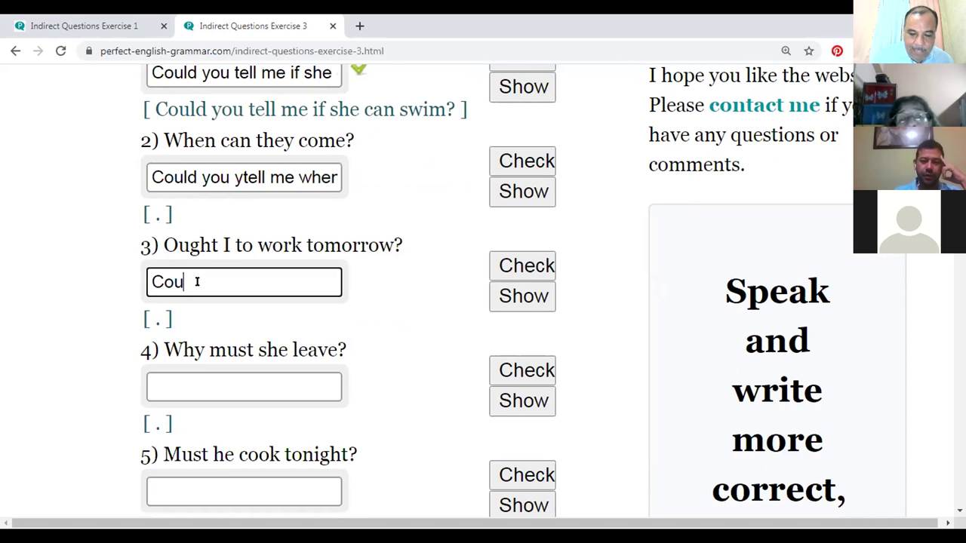
{"action": "type", "text": "ld yo"}
{"action": "type", "text": "u tell "}
{"action": "type", "text": "me"}
{"action": "type", "text": " if "}
{"action": "type", "text": "I o"}
{"action": "type", "text": "ught t"}
{"action": "type", "text": "o "}
{"action": "type", "text": "w"}
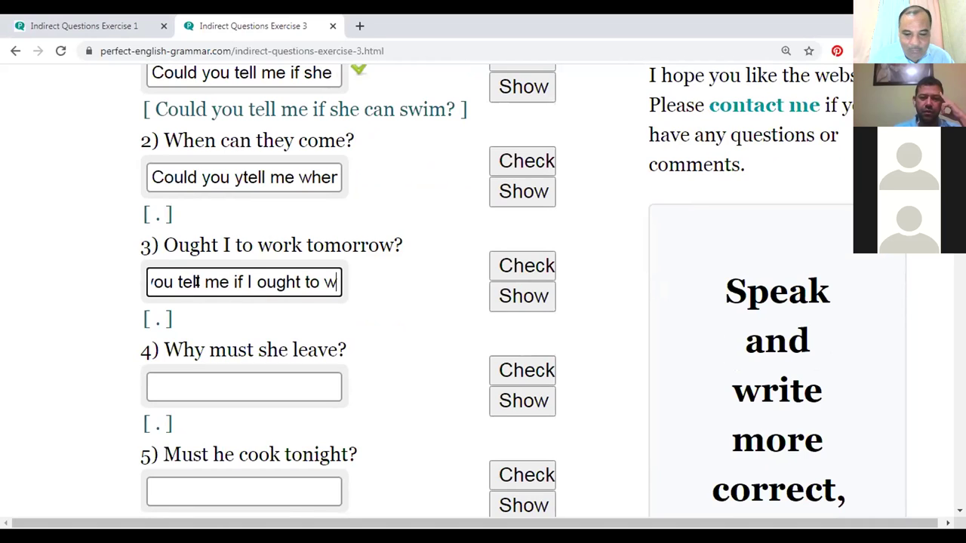
{"action": "type", "text": "ork to"}
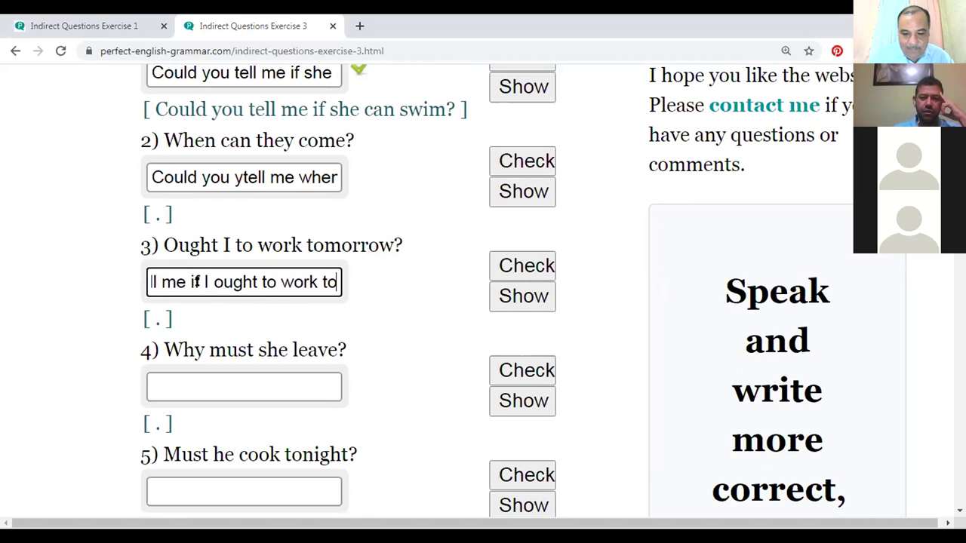
{"action": "type", "text": "morro"}
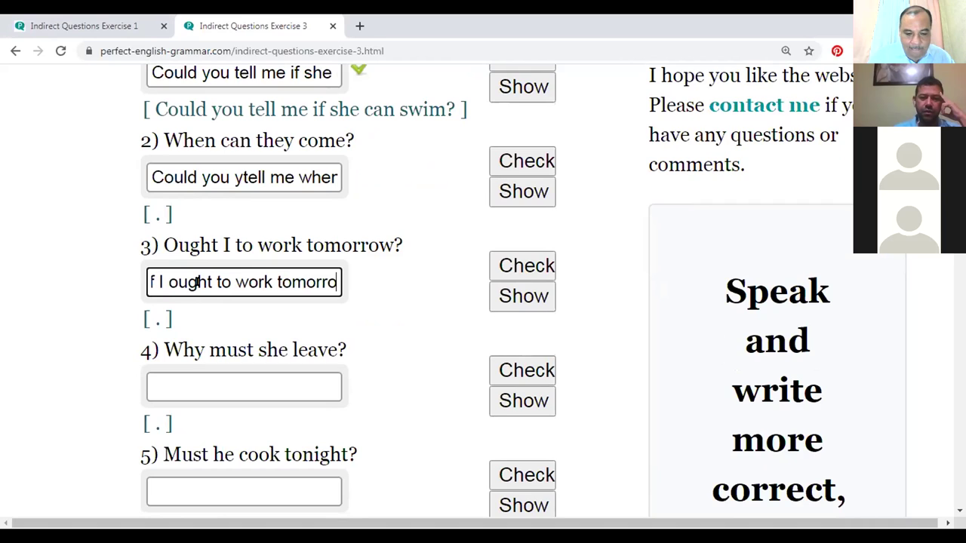
{"action": "type", "text": "w"}
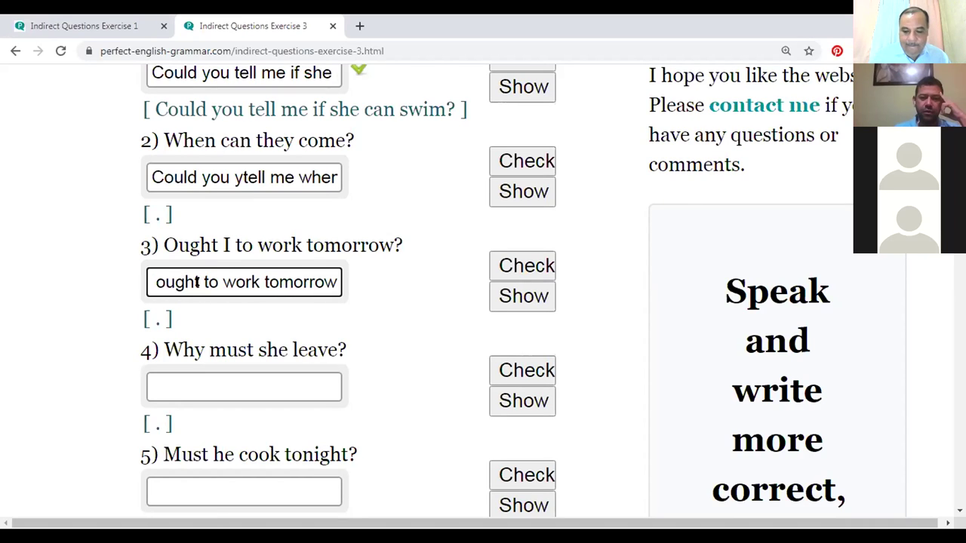
Check the answer to question 2, remove the stray "y" before "tell" and check it again.
{"action": "left_click", "coordinate": [504, 159]}
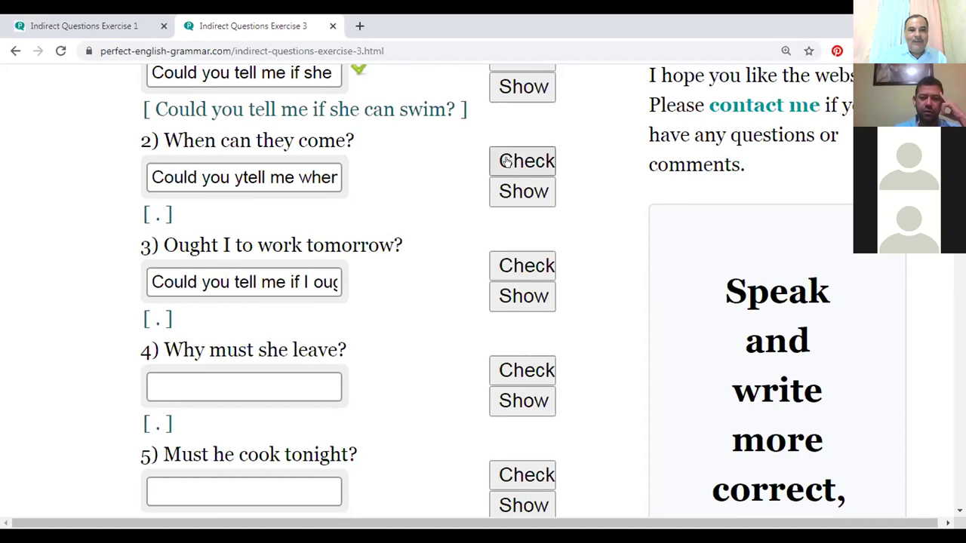
{"action": "left_click", "coordinate": [510, 161]}
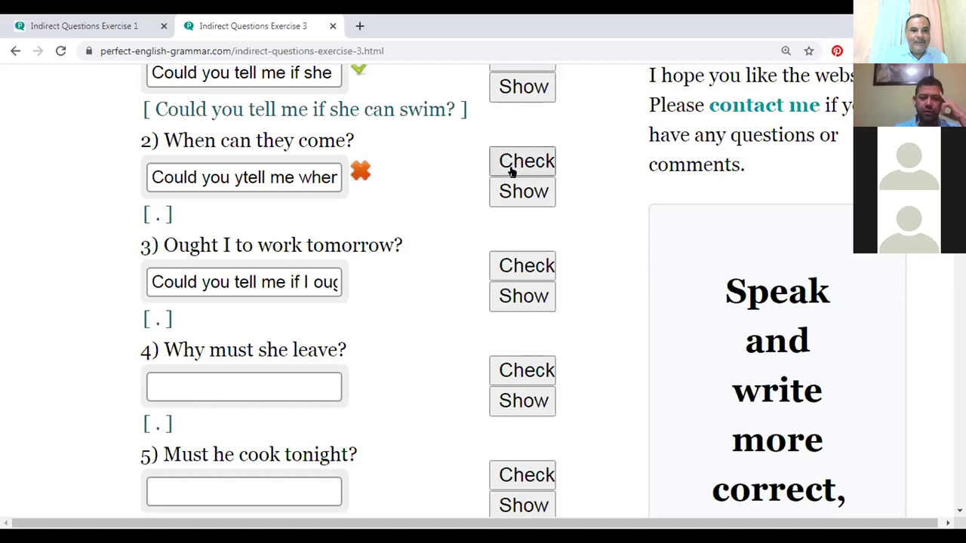
{"action": "left_click", "coordinate": [242, 178]}
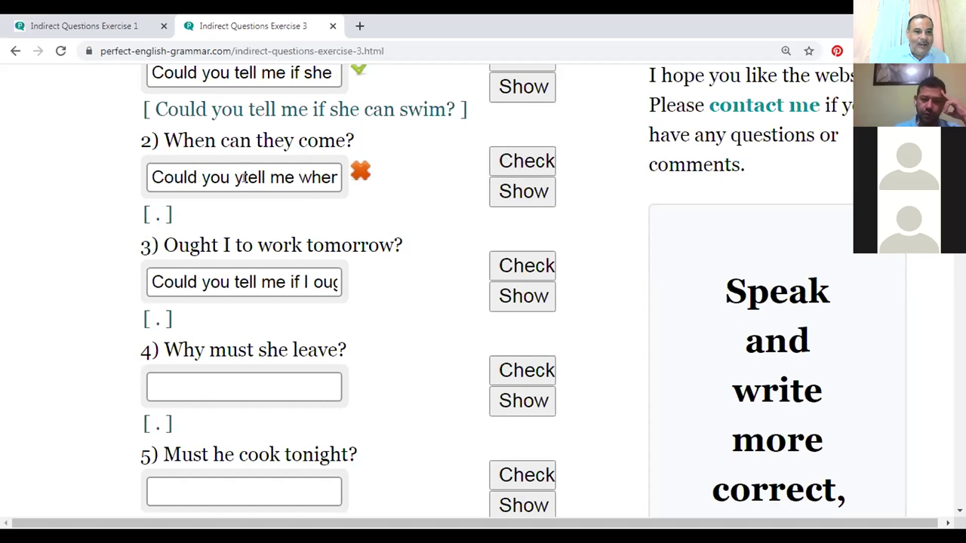
{"action": "left_click", "coordinate": [242, 178]}
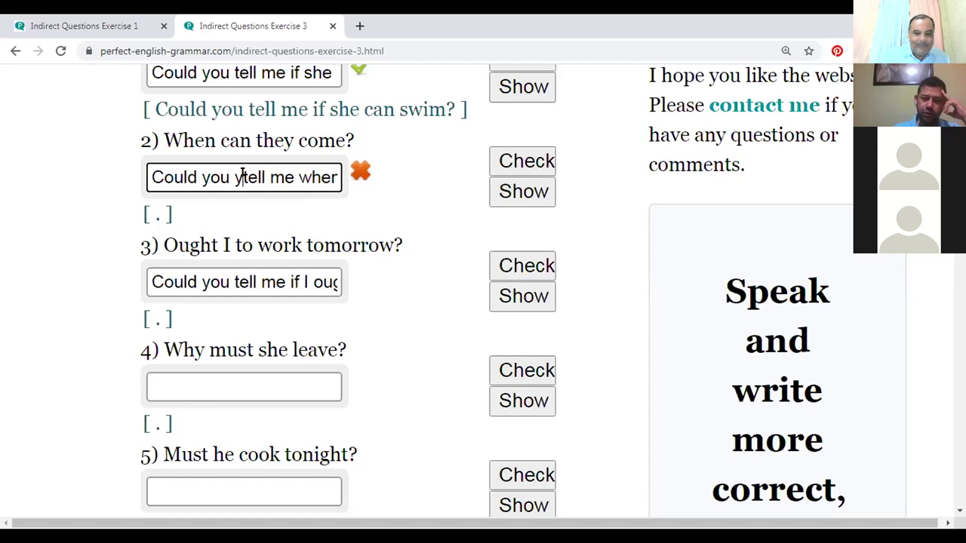
{"action": "key", "text": "BackSpace"}
{"action": "left_click", "coordinate": [526, 158]}
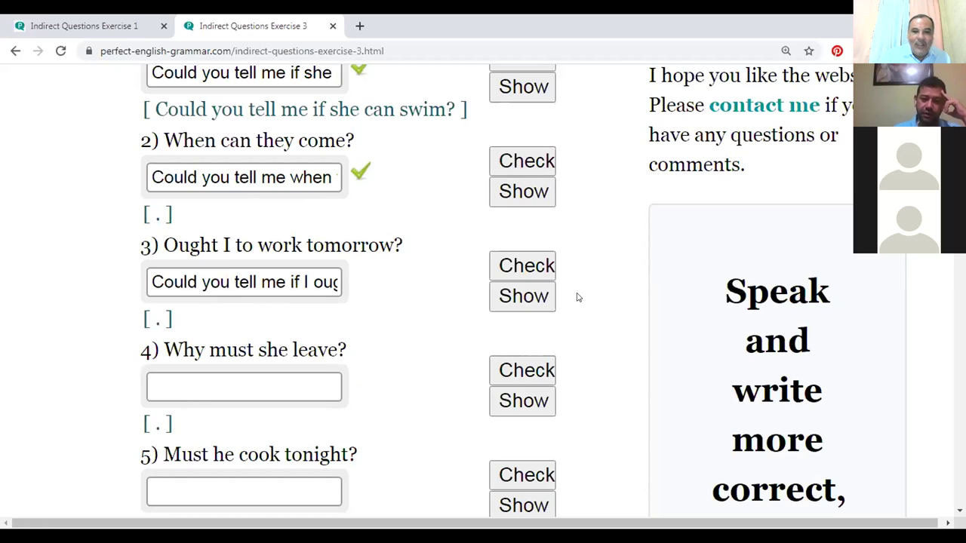
Check the answer to question 3 and reveal its solution.
{"action": "left_click", "coordinate": [524, 264]}
{"action": "left_click", "coordinate": [520, 296]}
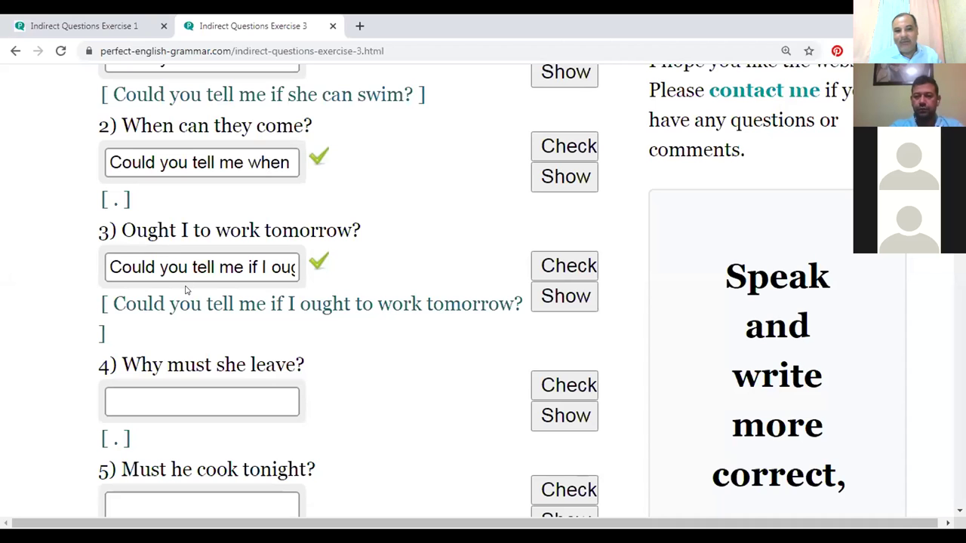
{"action": "scroll", "coordinate": [183, 318], "scroll_direction": "down", "scroll_amount": 2}
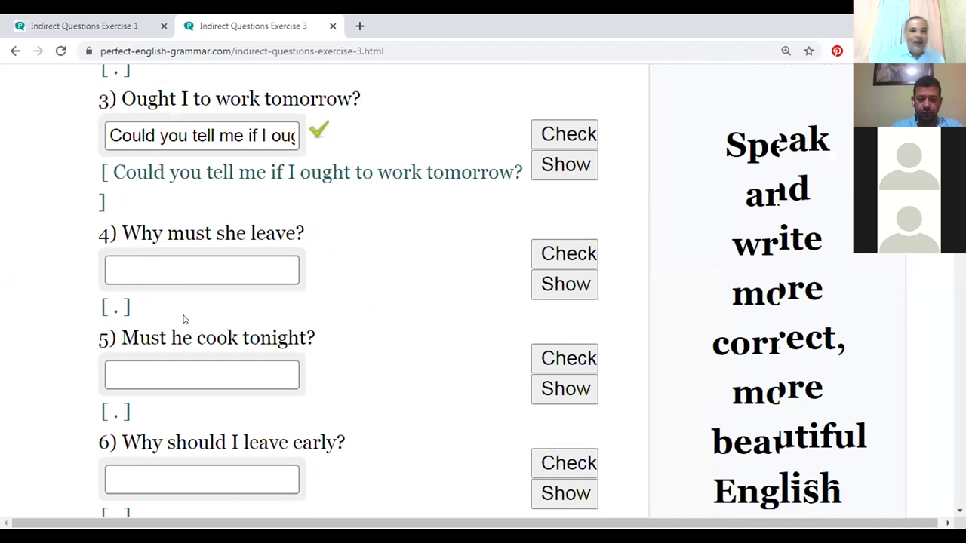
{"action": "scroll", "coordinate": [179, 272], "scroll_direction": "down", "scroll_amount": 1}
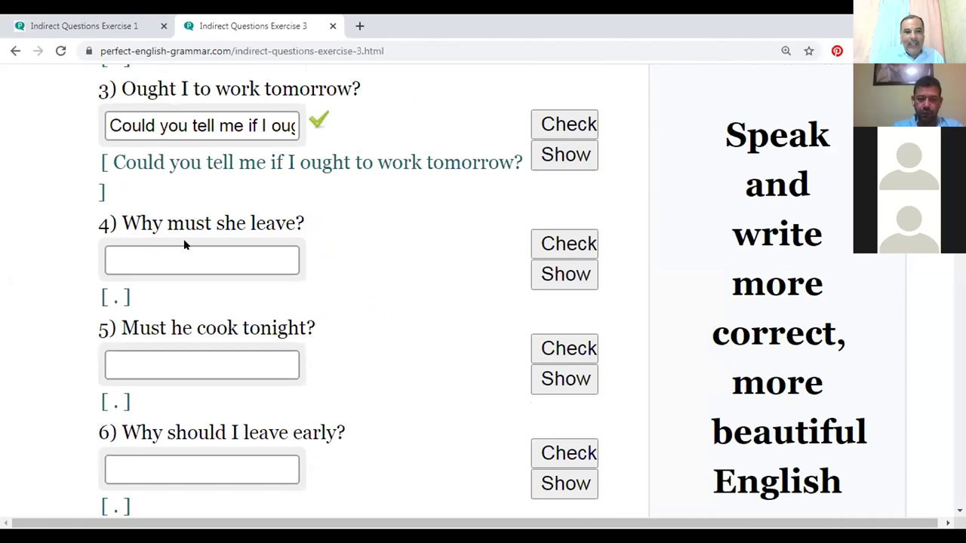
{"action": "scroll", "coordinate": [185, 244], "scroll_direction": "down", "scroll_amount": 1}
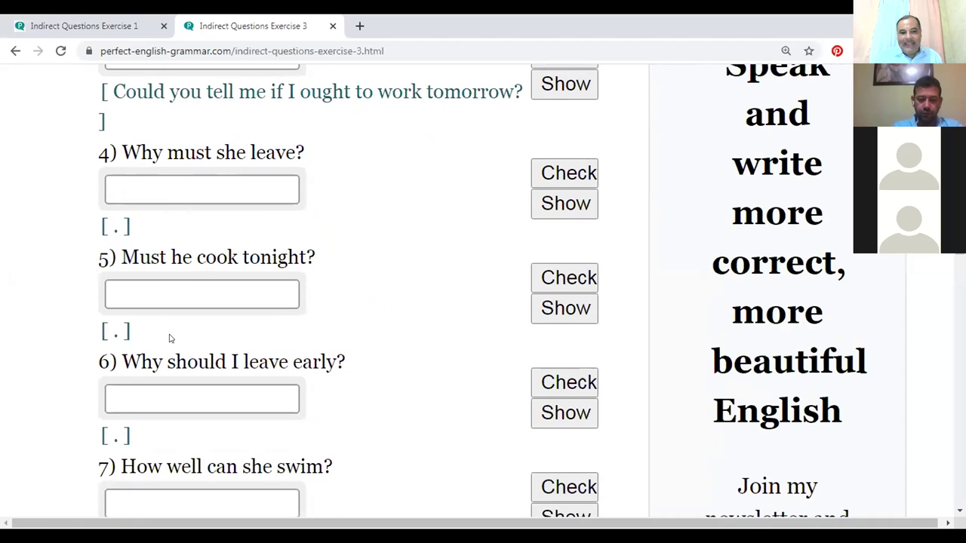
{"action": "scroll", "coordinate": [179, 382], "scroll_direction": "down", "scroll_amount": 1}
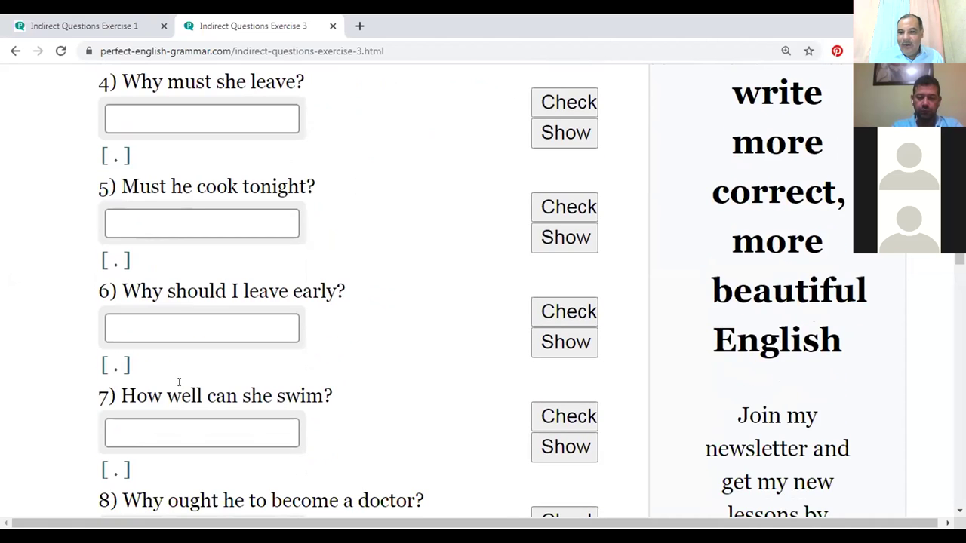
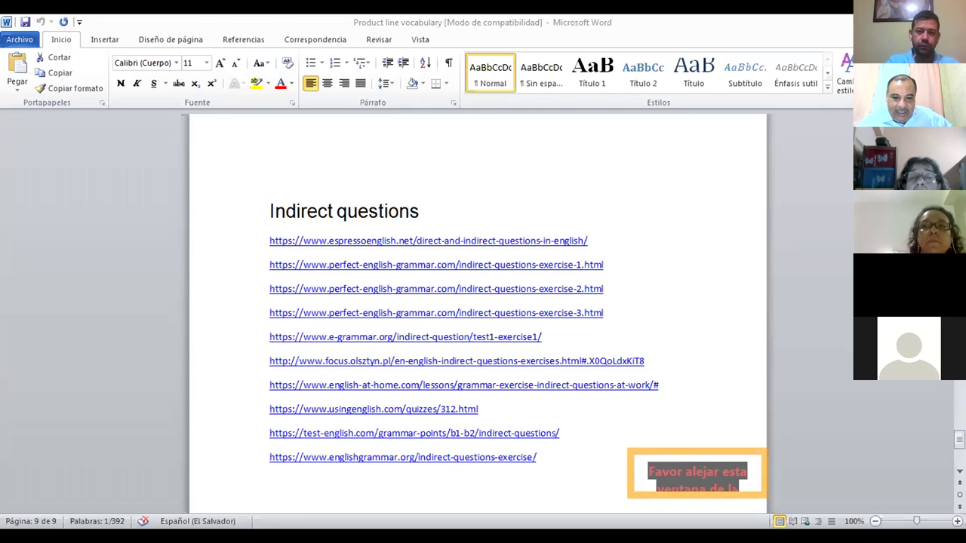
Switch from the link list to the e-grammar.org test1-exercise1 page in Chrome and answer "Why did she cry?" with "why she cried".
{"action": "triple_click", "coordinate": [293, 337]}
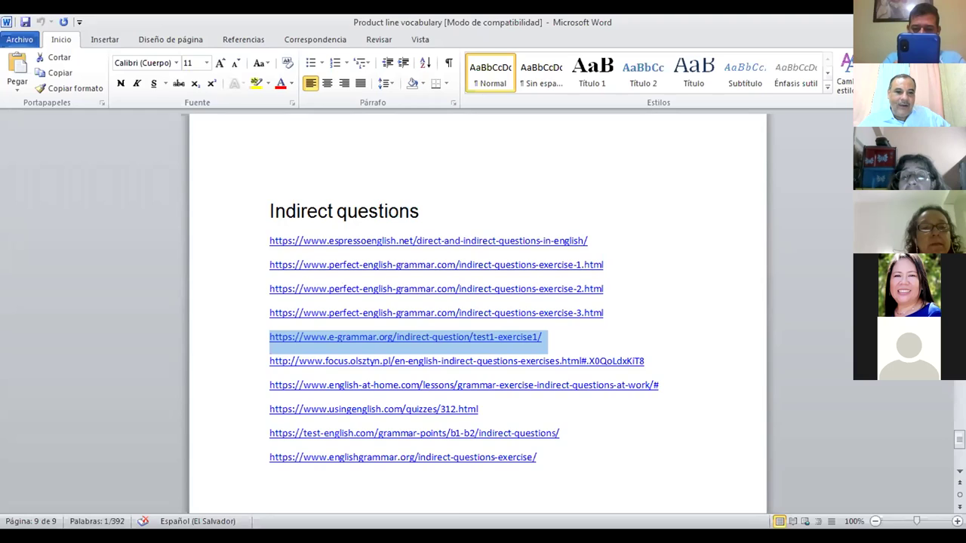
{"action": "key", "text": "alt+Tab"}
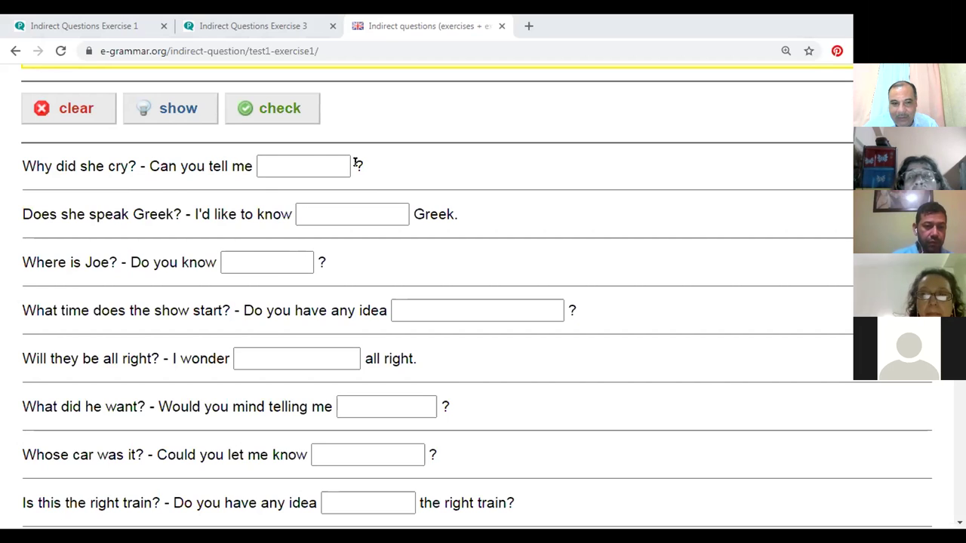
{"action": "left_click", "coordinate": [275, 166]}
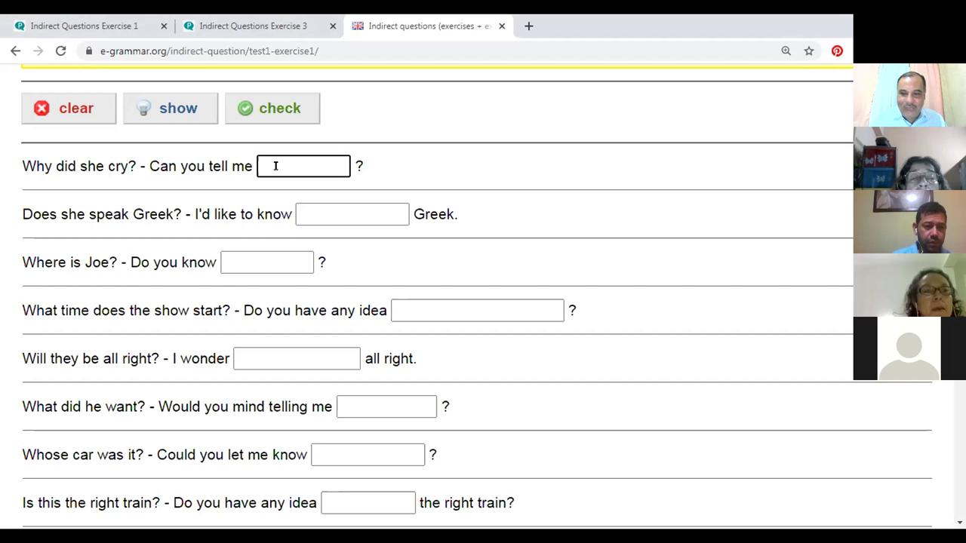
{"action": "type", "text": "why she cr"}
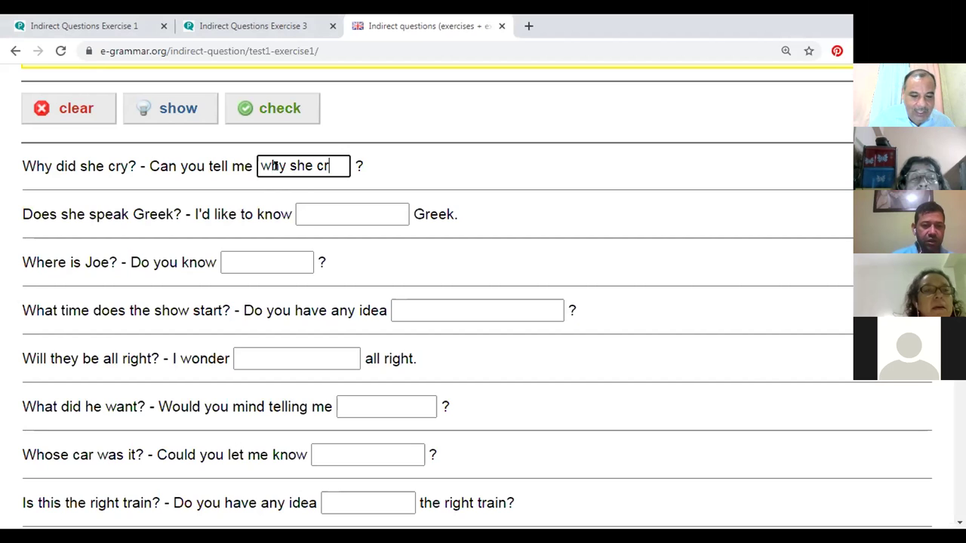
{"action": "type", "text": "ied"}
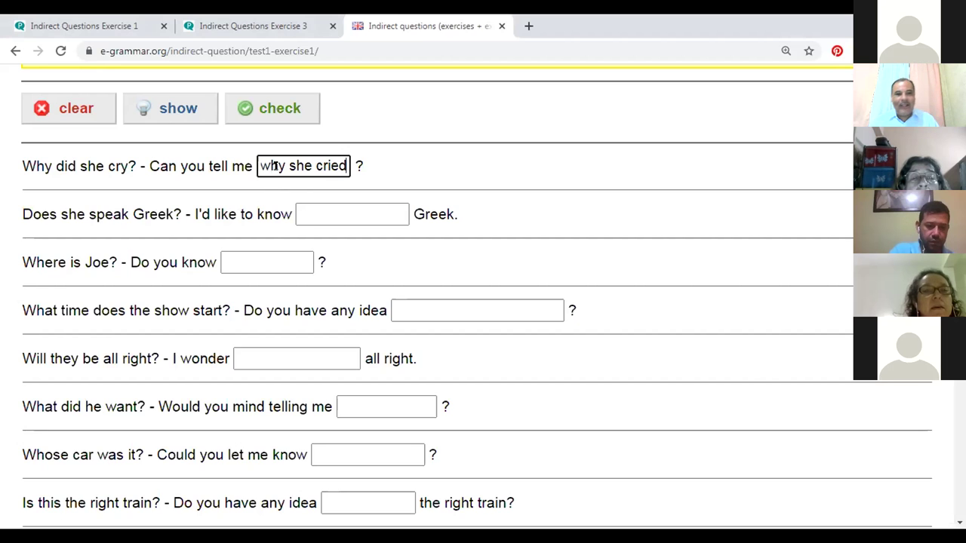
Complete the indirect question for "Does she speak Greek?" with "if she speaks".
{"action": "scroll", "coordinate": [274, 166], "scroll_direction": "down", "scroll_amount": 1}
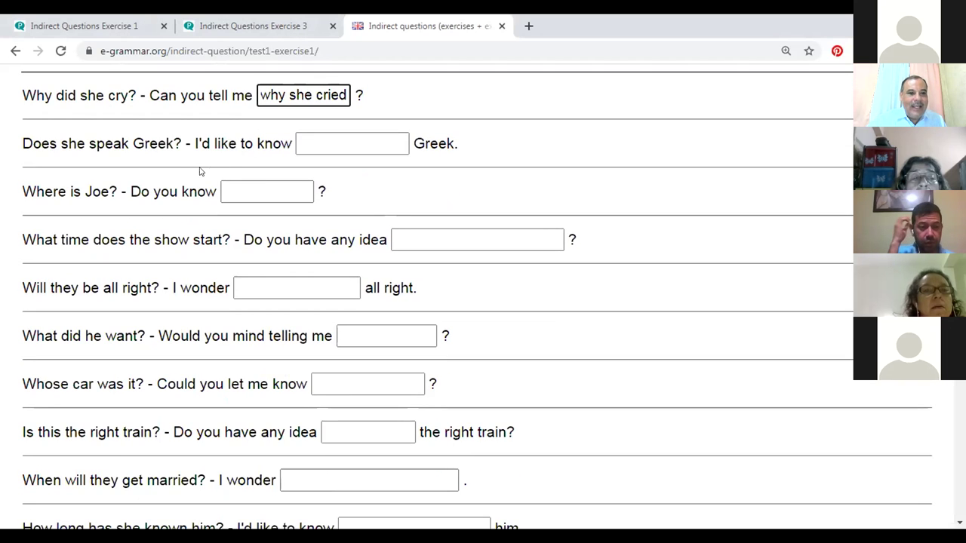
{"action": "left_click", "coordinate": [327, 143]}
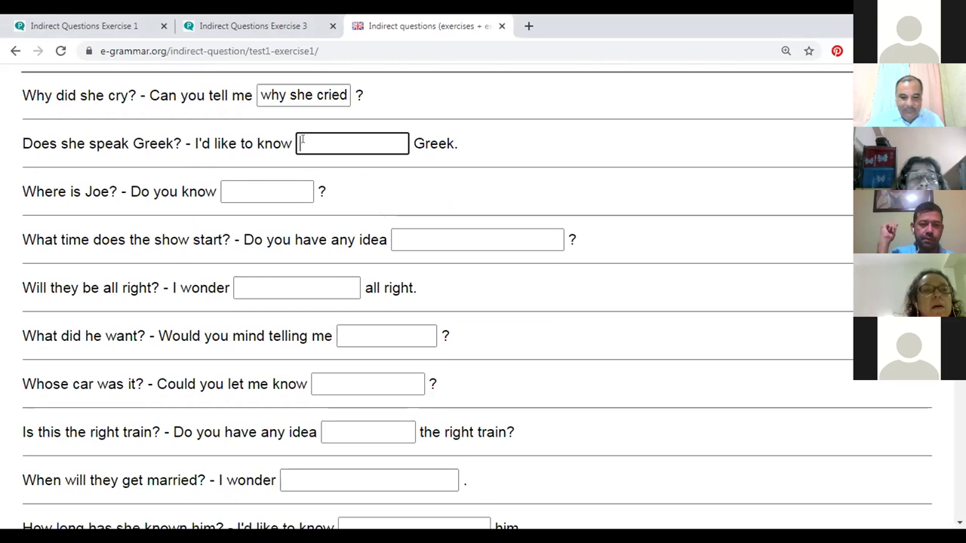
{"action": "type", "text": "if she speak"}
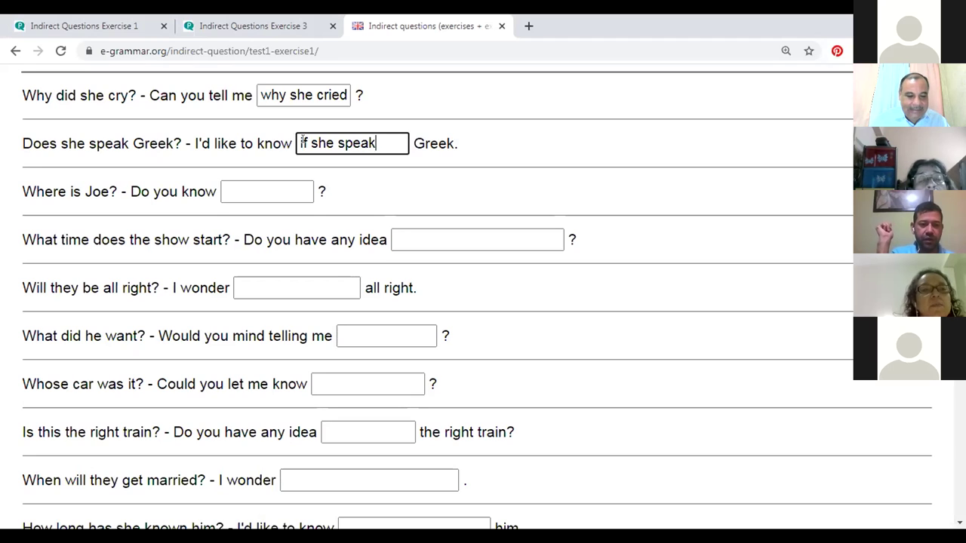
{"action": "type", "text": "s"}
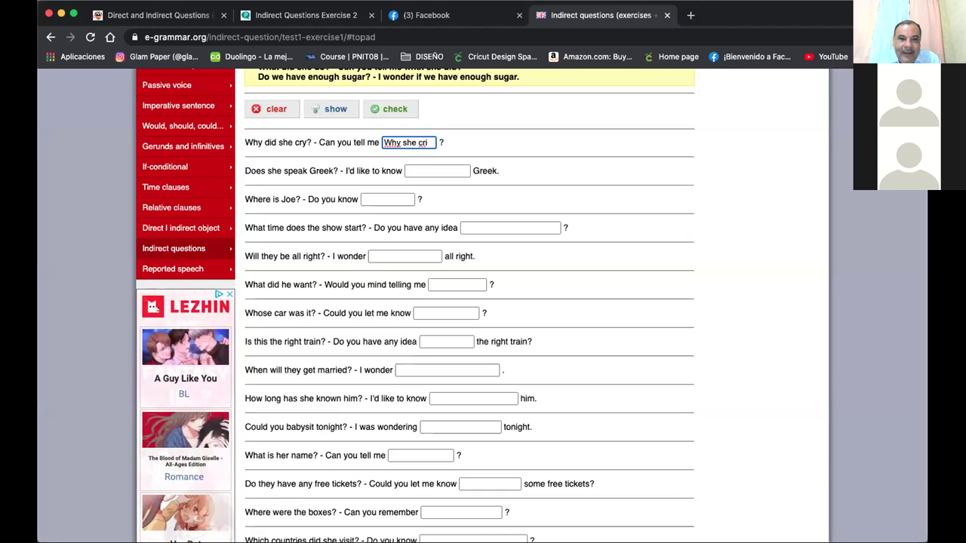
Finish the first answer as "Why she cried" and fill the gap before "Greek" with "if she speaks".
{"action": "type", "text": "e"}
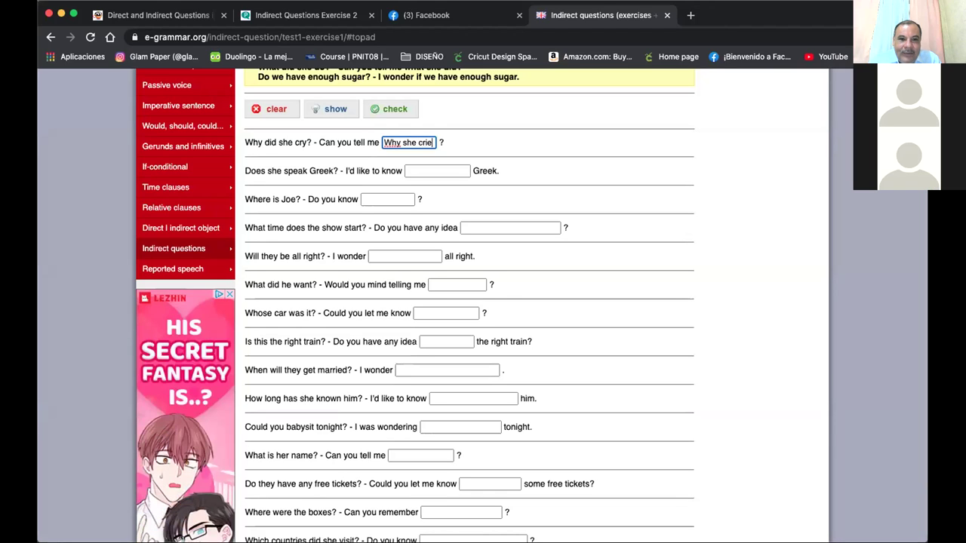
{"action": "type", "text": "d"}
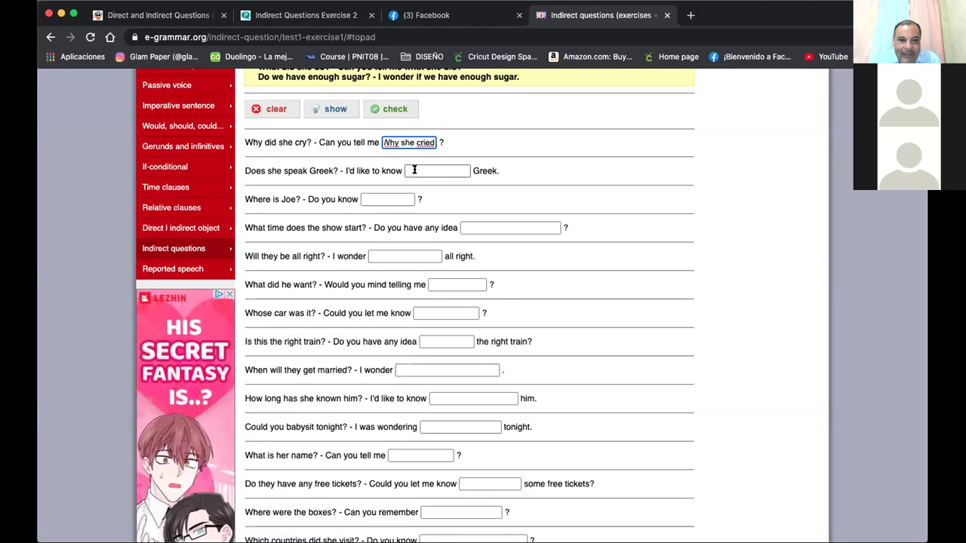
{"action": "left_click", "coordinate": [414, 169]}
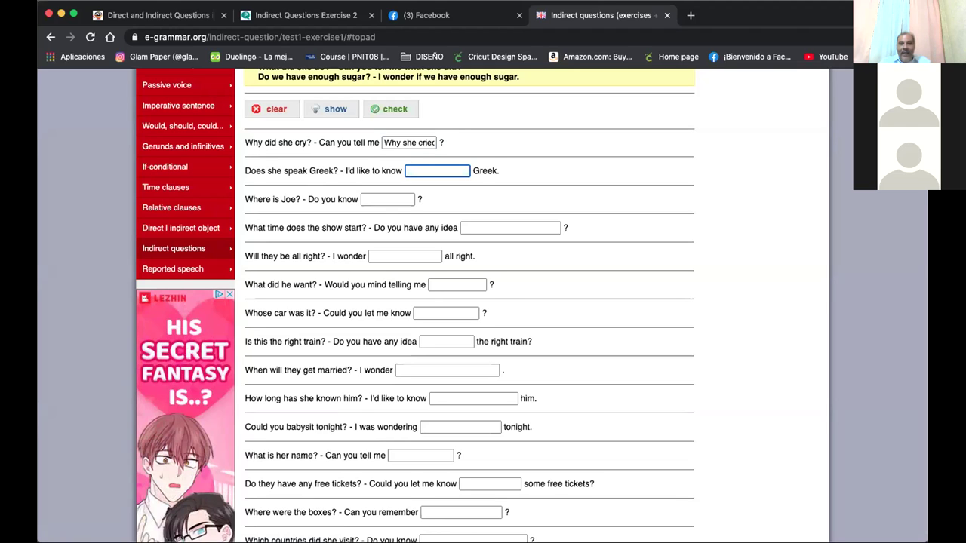
{"action": "type", "text": "if she"}
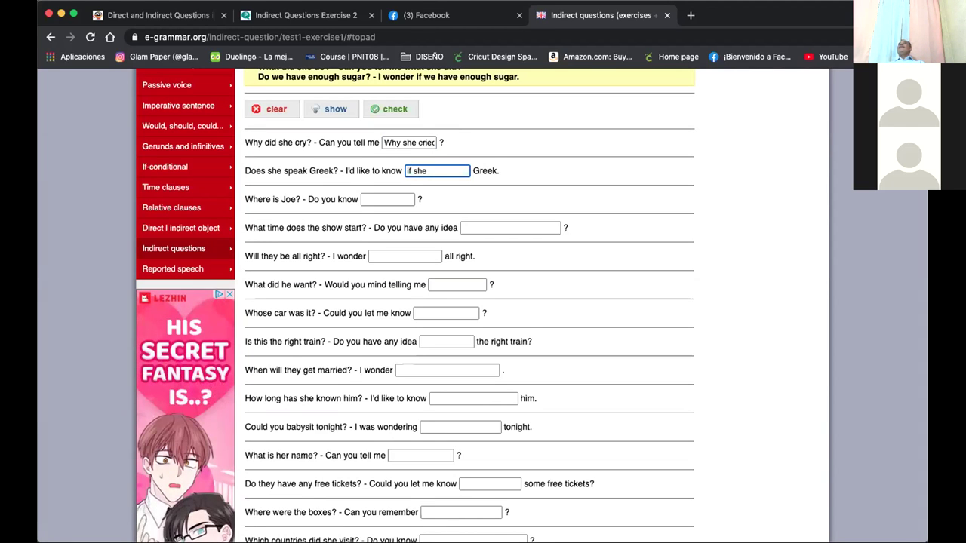
{"action": "type", "text": "sp"}
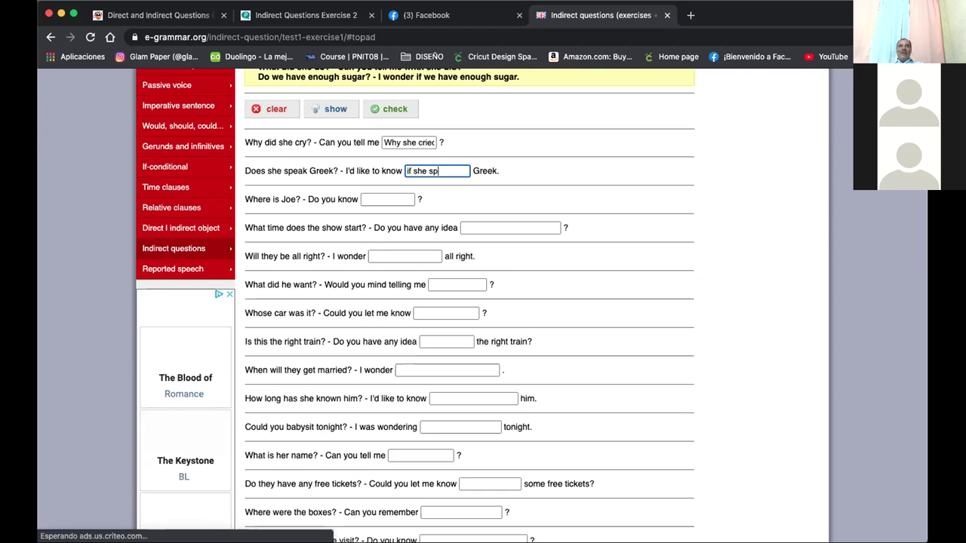
{"action": "type", "text": "eaks"}
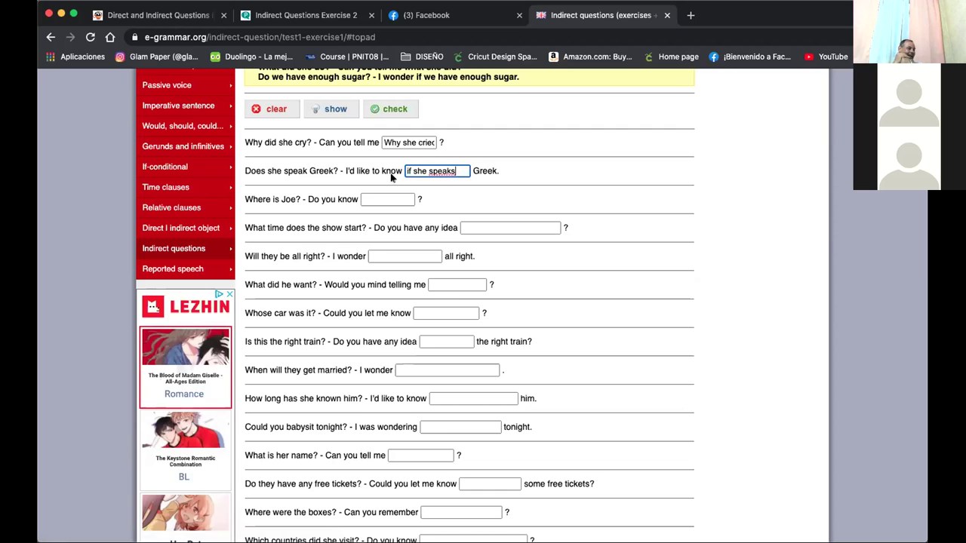
Answer the "Where is Joe?" item with "where Joe is".
{"action": "left_click", "coordinate": [390, 198]}
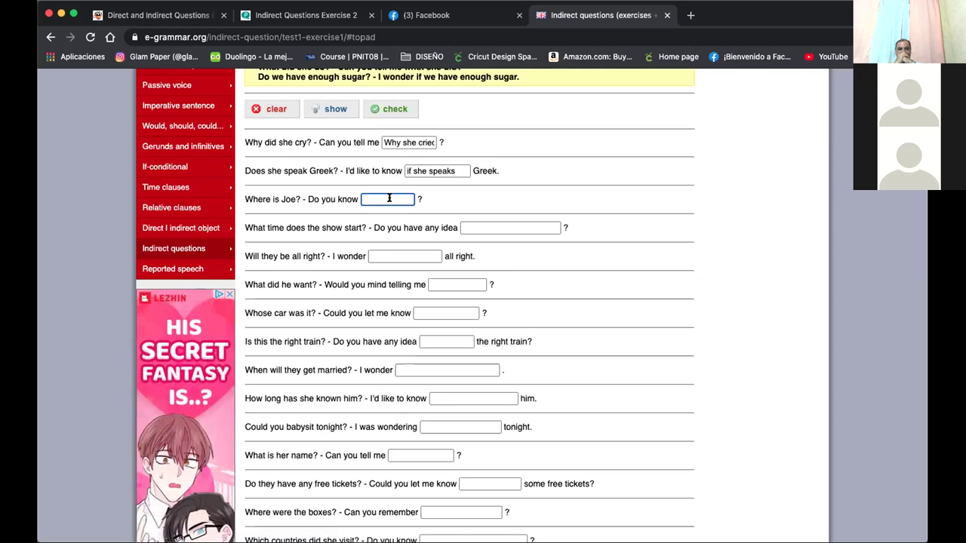
{"action": "type", "text": "where J"}
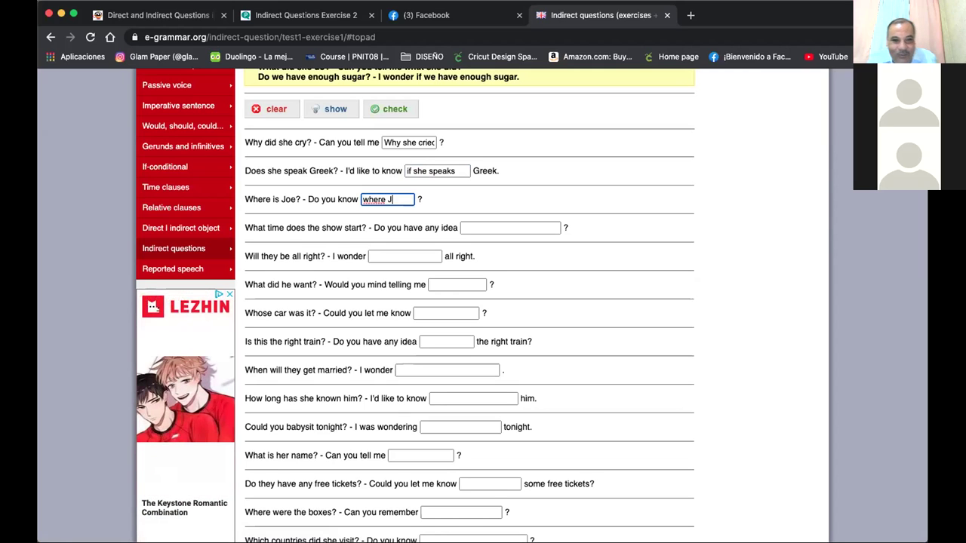
{"action": "type", "text": "oe is"}
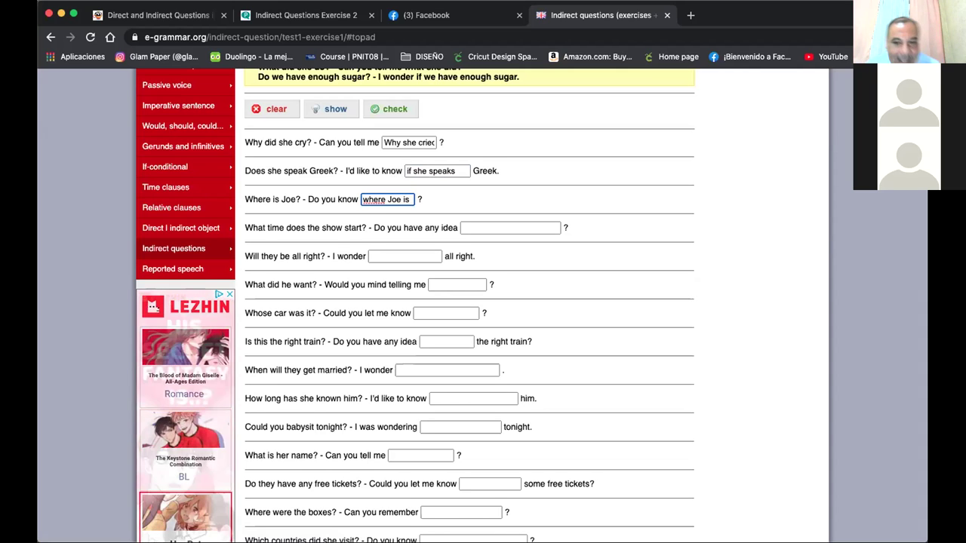
Answer the "What time does the show start?" item with "what time the show starts".
{"action": "left_click", "coordinate": [469, 224]}
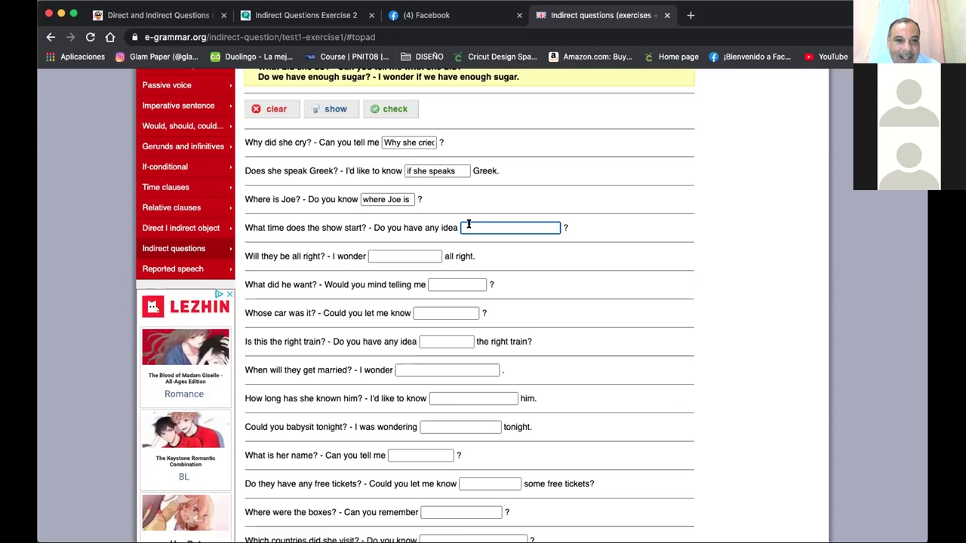
{"action": "type", "text": "what"}
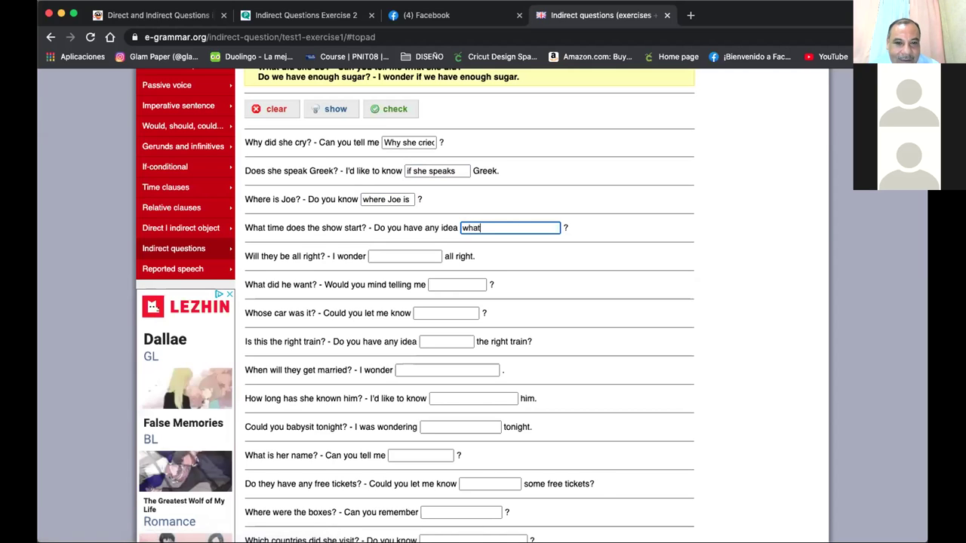
{"action": "type", "text": " time t"}
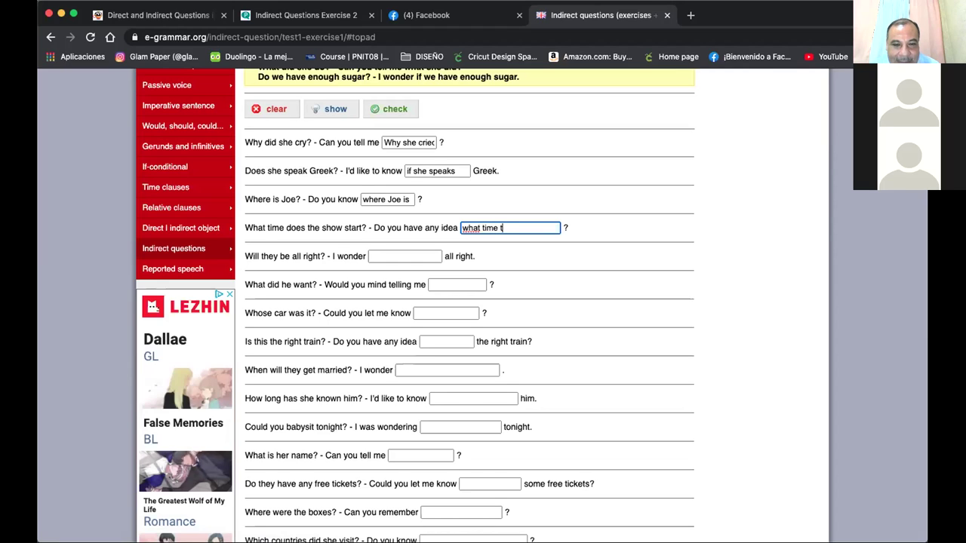
{"action": "type", "text": "he show "}
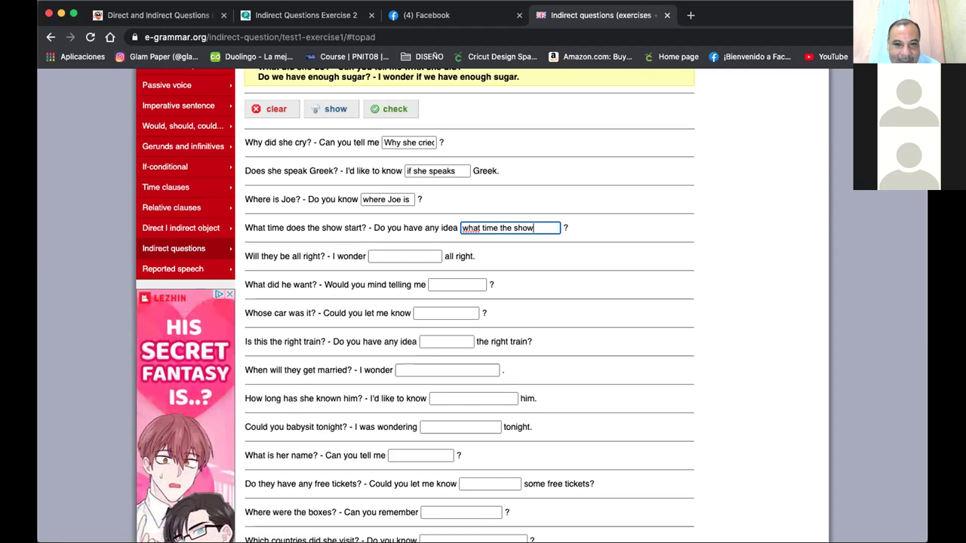
{"action": "type", "text": "star"}
{"action": "type", "text": "ys"}
{"action": "key", "text": "BackSpace"}
{"action": "key", "text": "BackSpace"}
{"action": "type", "text": "ts"}
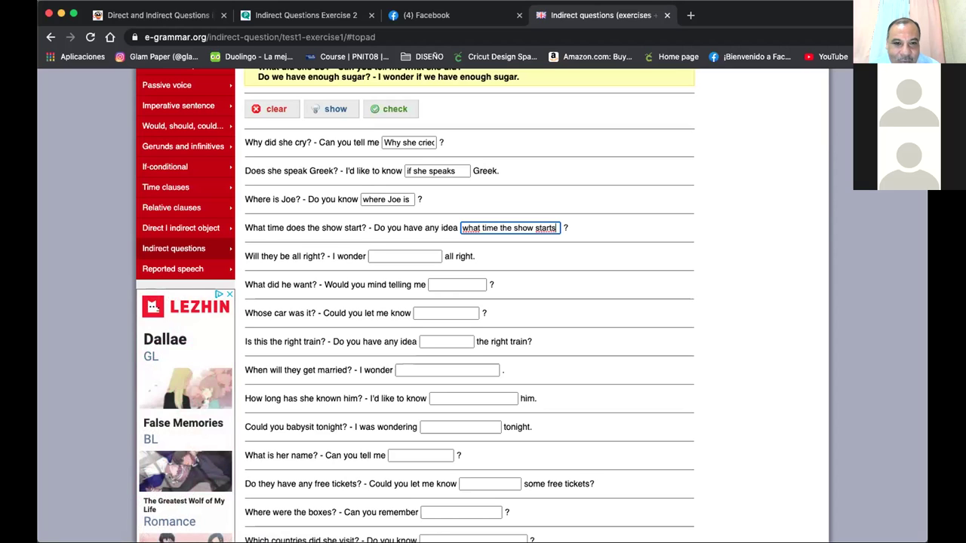
Complete the "Will they be all right?" item with "if they will be".
{"action": "left_click", "coordinate": [425, 256]}
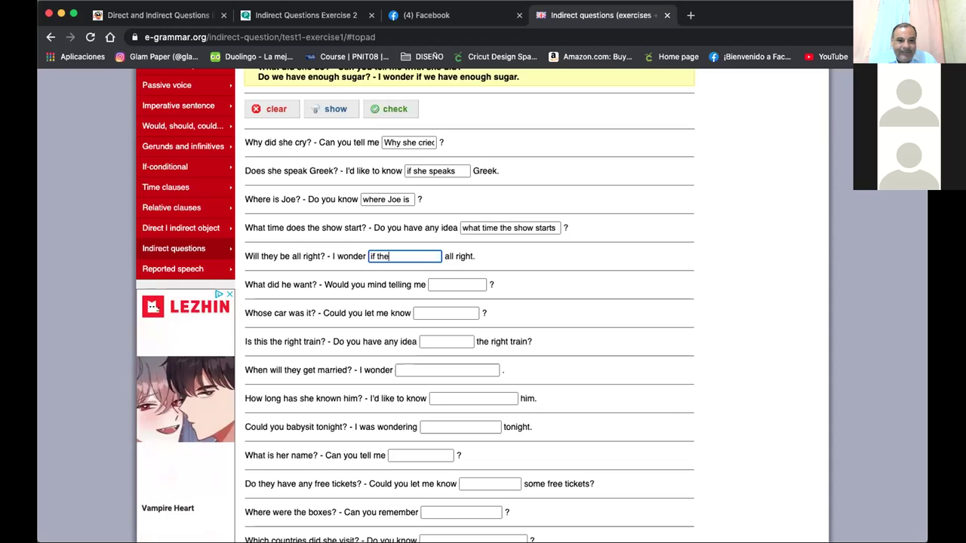
{"action": "type", "text": "the"}
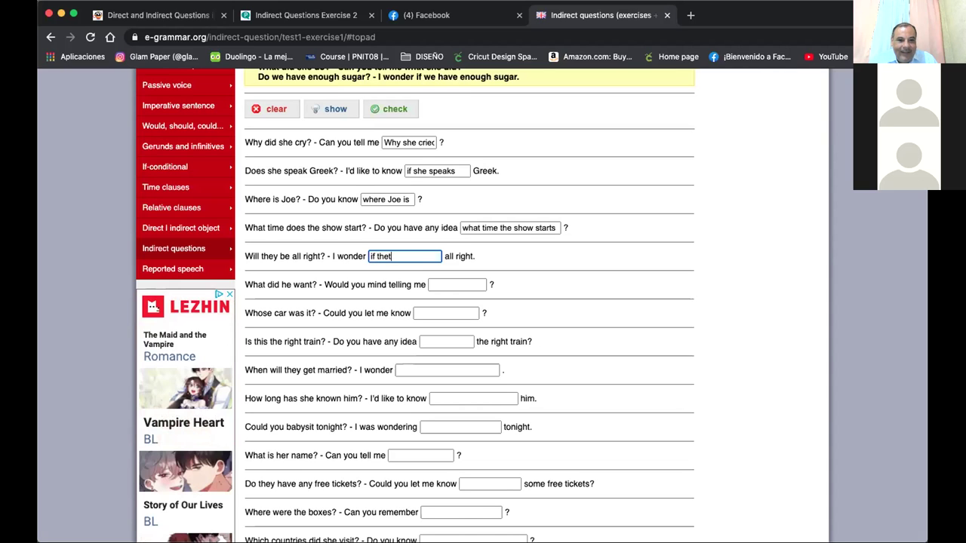
{"action": "type", "text": "y wil"}
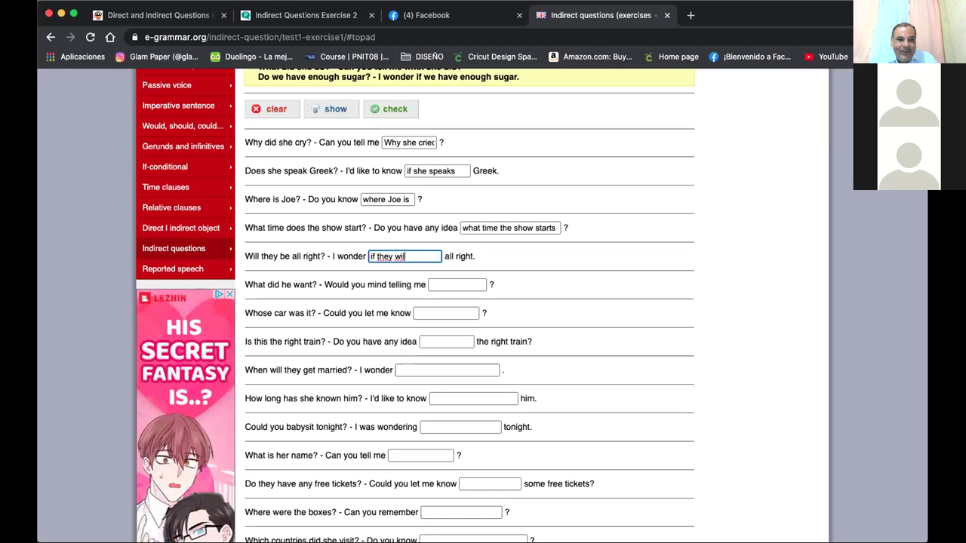
{"action": "type", "text": "l"}
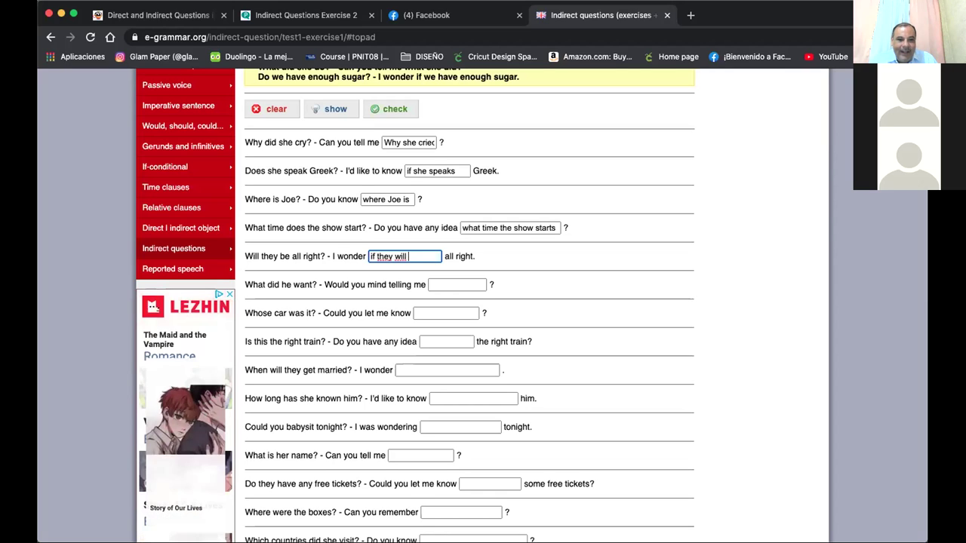
{"action": "type", "text": " be"}
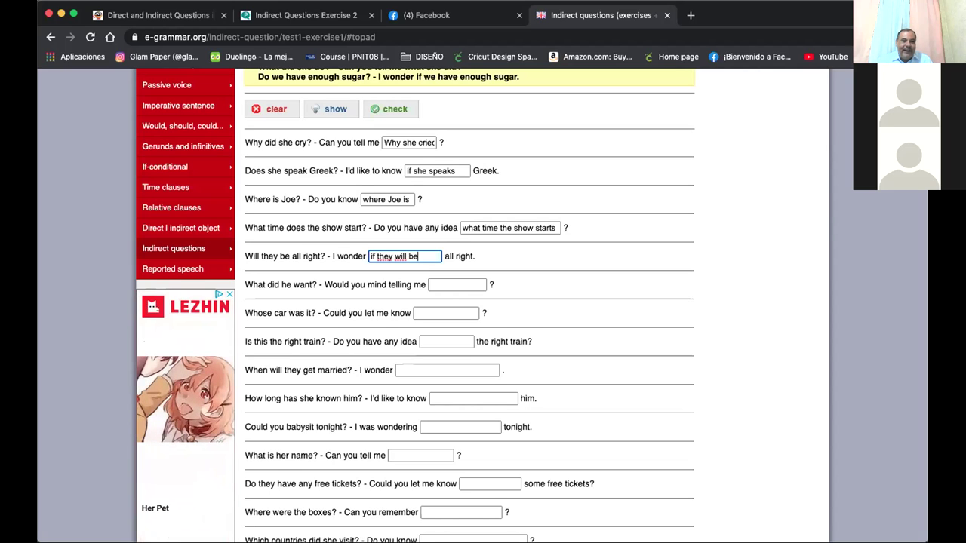
Answer the "What did he want?" item with "what he wanted".
{"action": "left_click", "coordinate": [453, 285]}
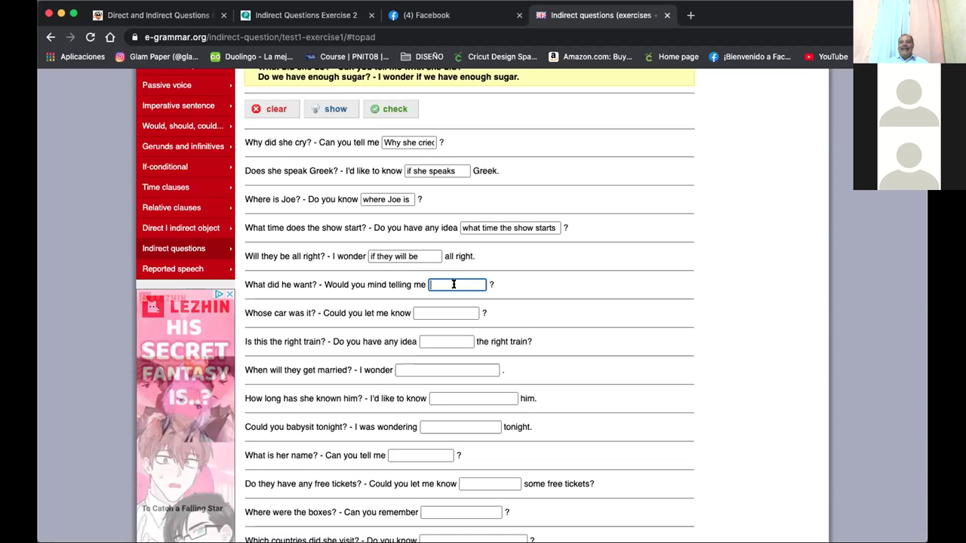
{"action": "type", "text": "he wanted"}
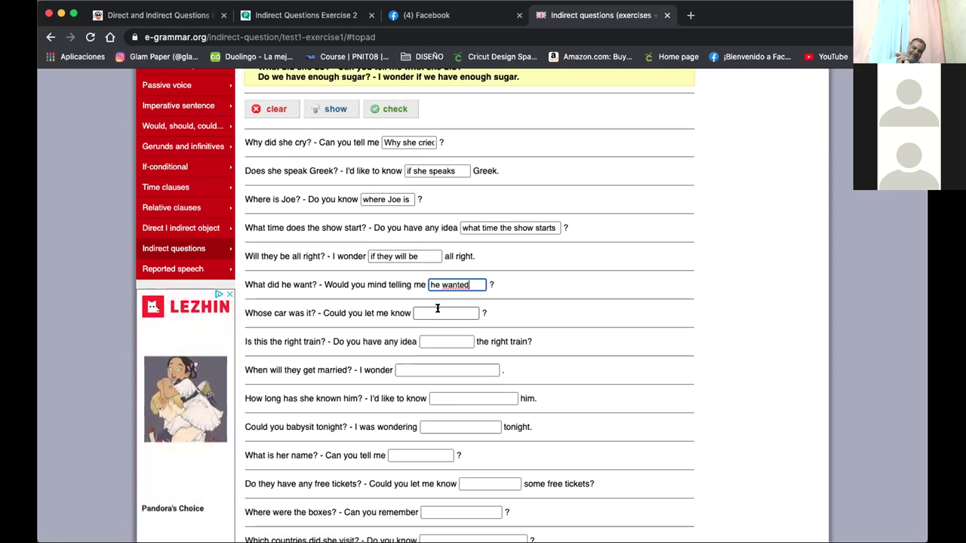
{"action": "left_click", "coordinate": [429, 285]}
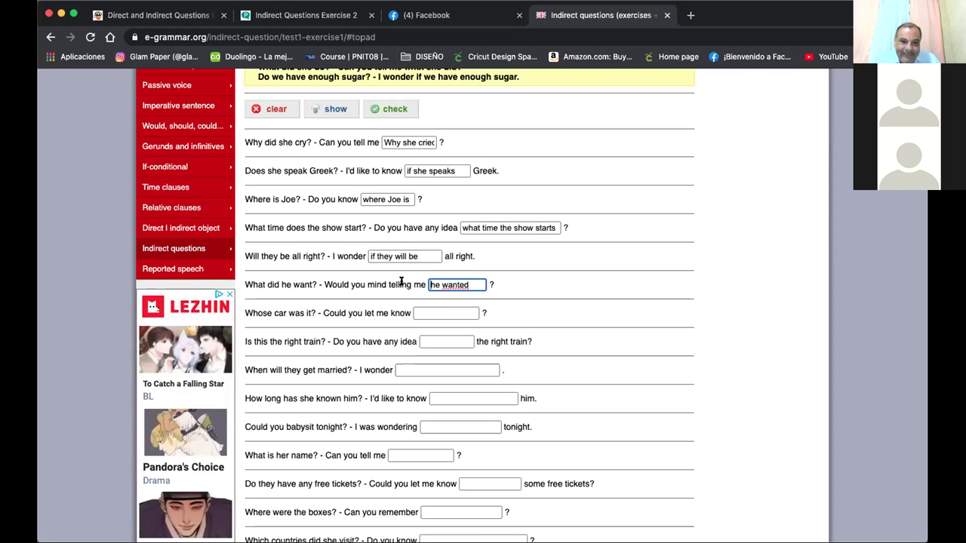
{"action": "type", "text": "what"}
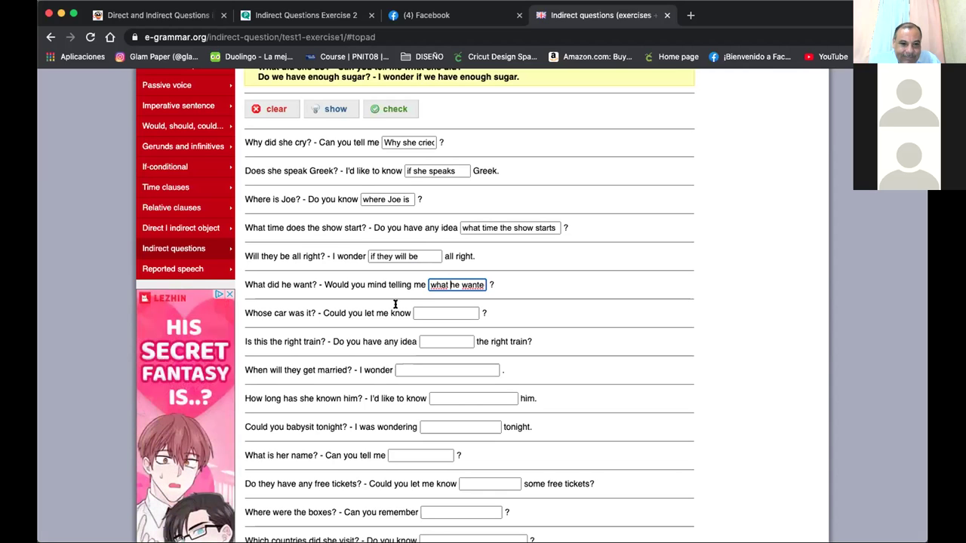
Answer the "Whose car was it?" item with "whose car it was".
{"action": "left_click", "coordinate": [418, 314]}
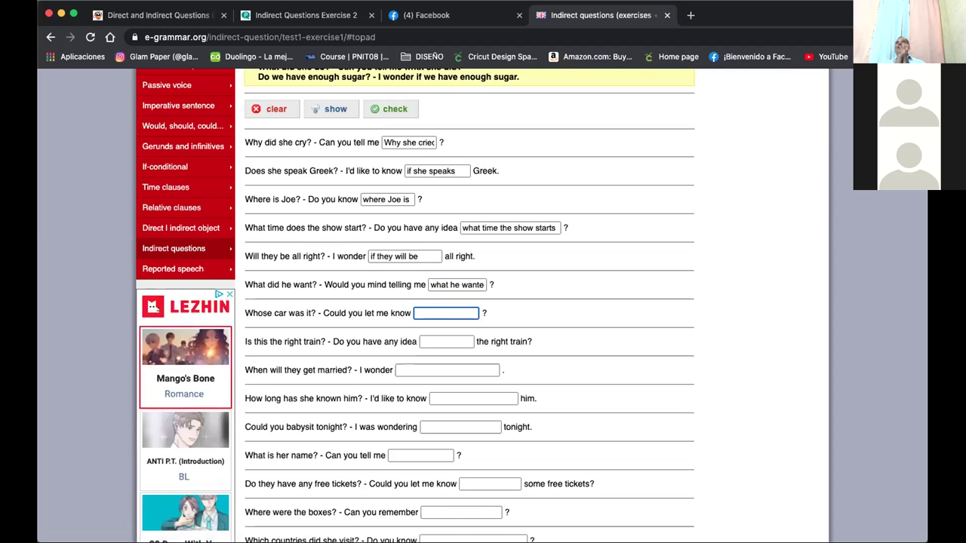
{"action": "type", "text": "whose car i"}
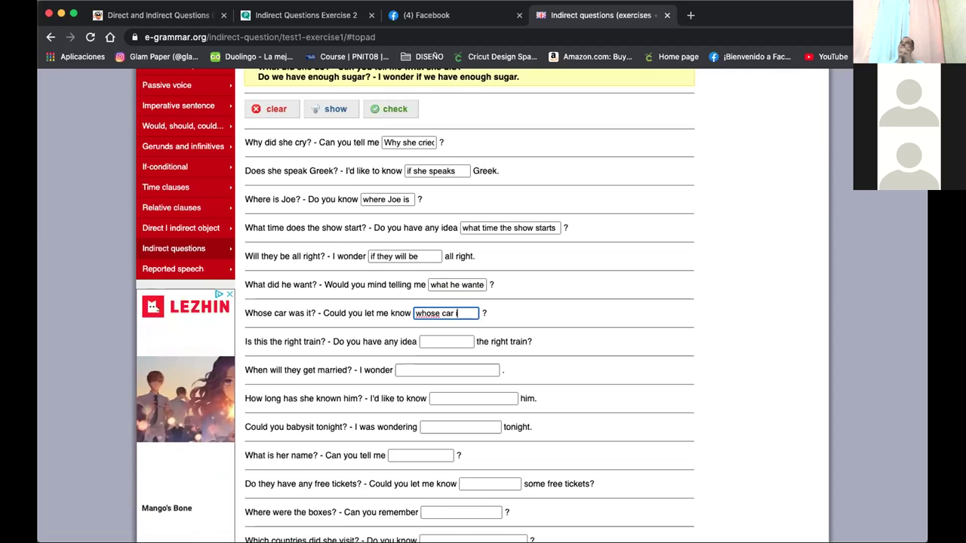
{"action": "type", "text": "t was"}
Complete the "Is this the right train?" item with "if this is".
{"action": "left_click", "coordinate": [428, 341]}
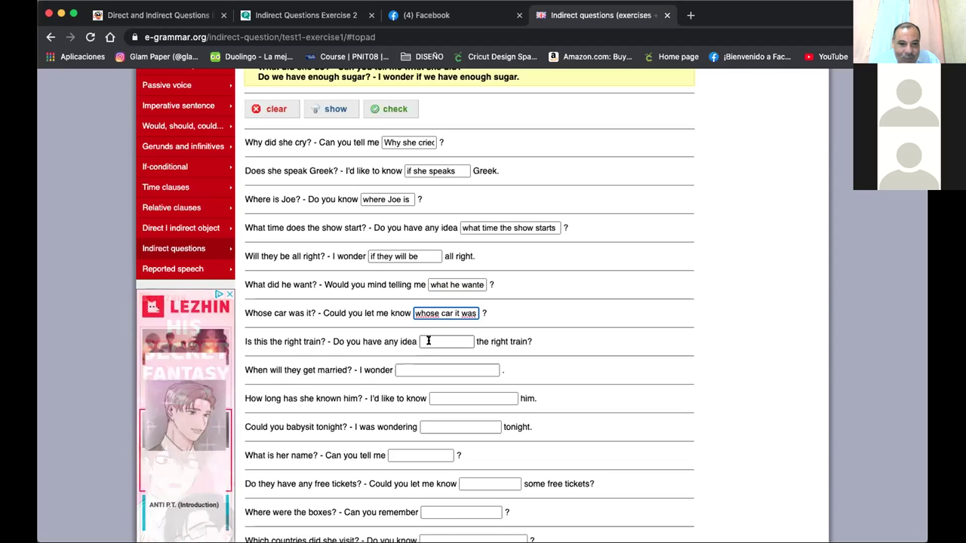
{"action": "scroll", "coordinate": [429, 342], "scroll_direction": "down", "scroll_amount": 3}
{"action": "scroll", "coordinate": [428, 341], "scroll_direction": "down", "scroll_amount": 2}
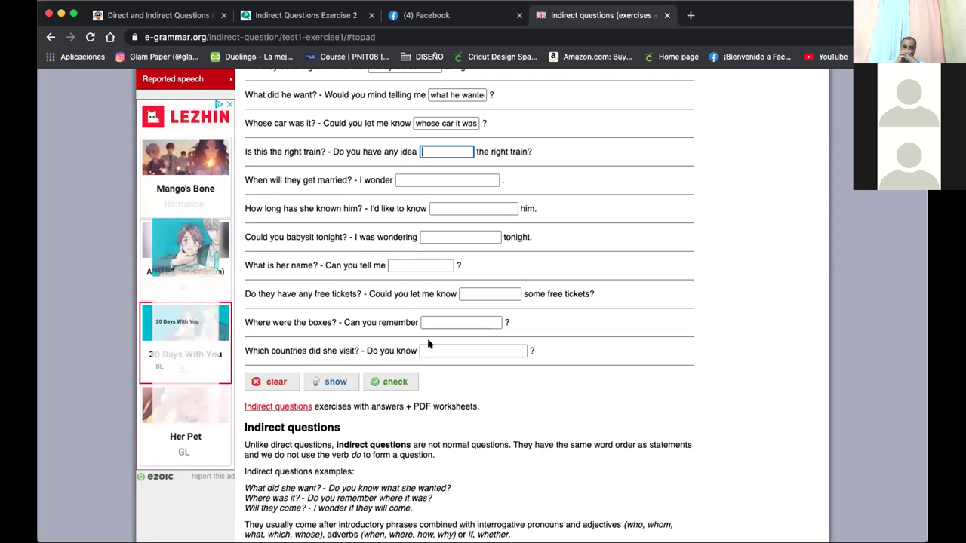
{"action": "type", "text": "if this is"}
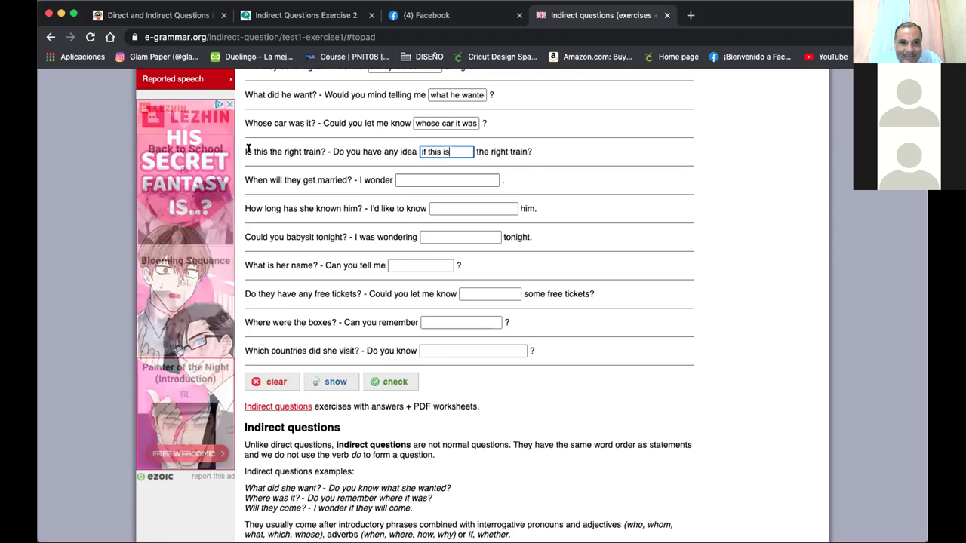
Answer the "When will they get married?" item with "when they will get married".
{"action": "left_click", "coordinate": [435, 179]}
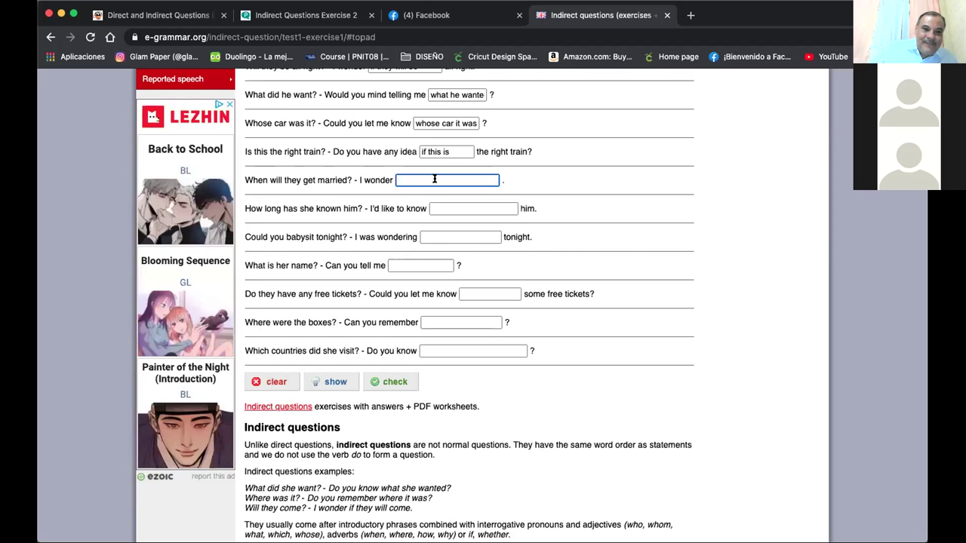
{"action": "type", "text": "when"}
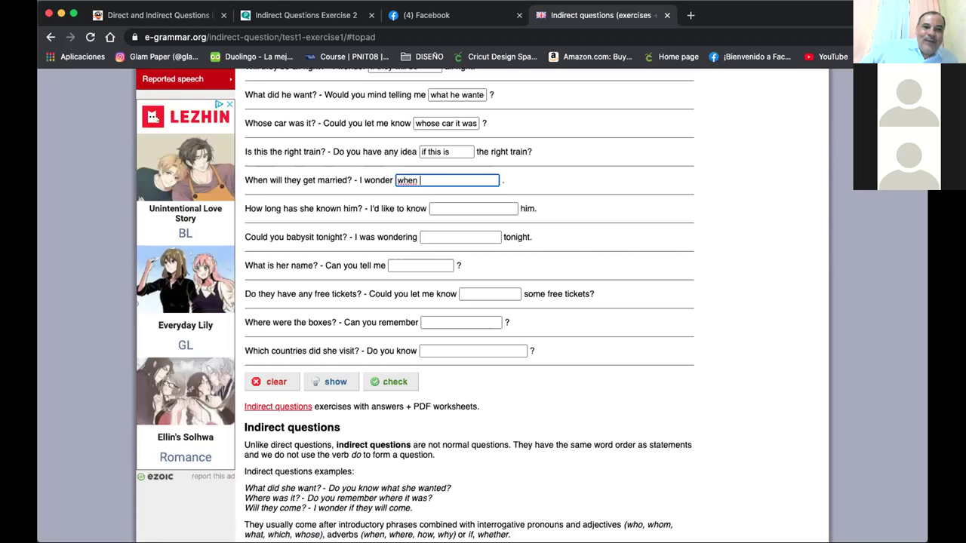
{"action": "type", "text": " t"}
{"action": "key", "text": "BackSpace"}
{"action": "key", "text": "BackSpace"}
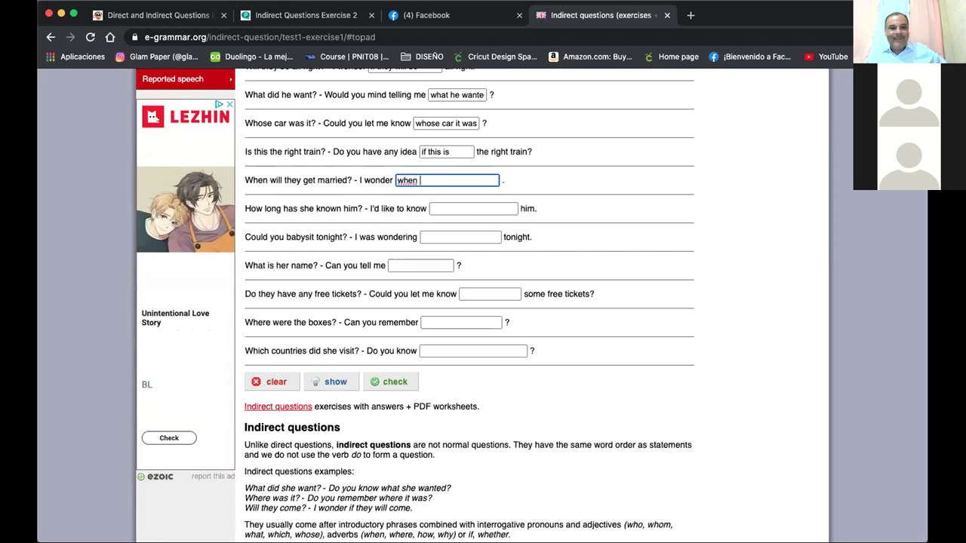
{"action": "type", "text": "will"}
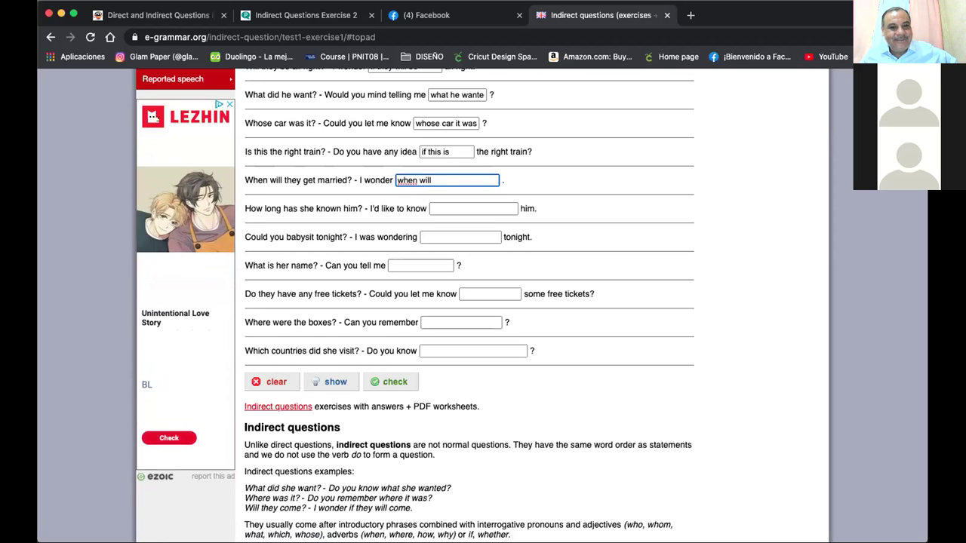
{"action": "type", "text": " ge"}
{"action": "key", "text": "BackSpace"}
{"action": "key", "text": "BackSpace"}
{"action": "key", "text": "BackSpace"}
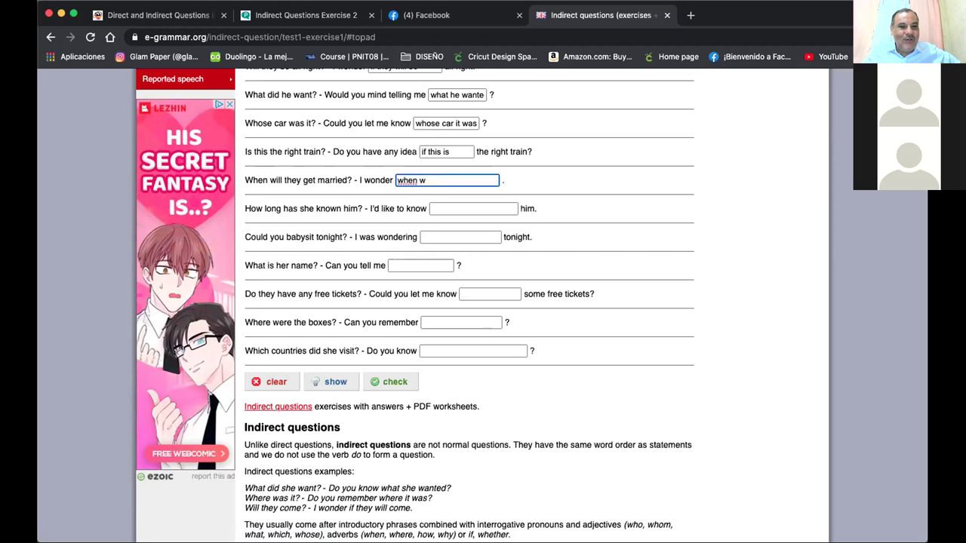
{"action": "key", "text": "BackSpace"}
{"action": "type", "text": "ge"}
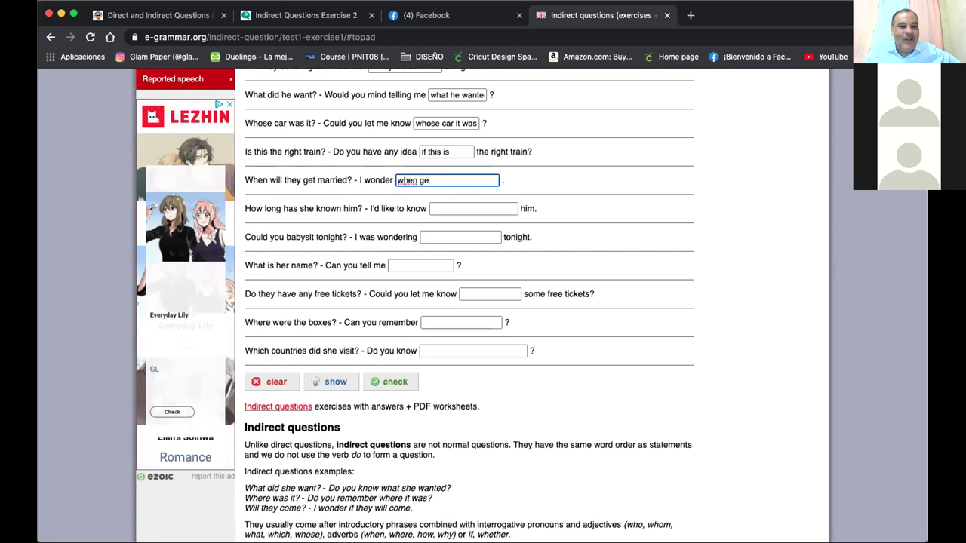
{"action": "key", "text": "BackSpace"}
{"action": "key", "text": "BackSpace"}
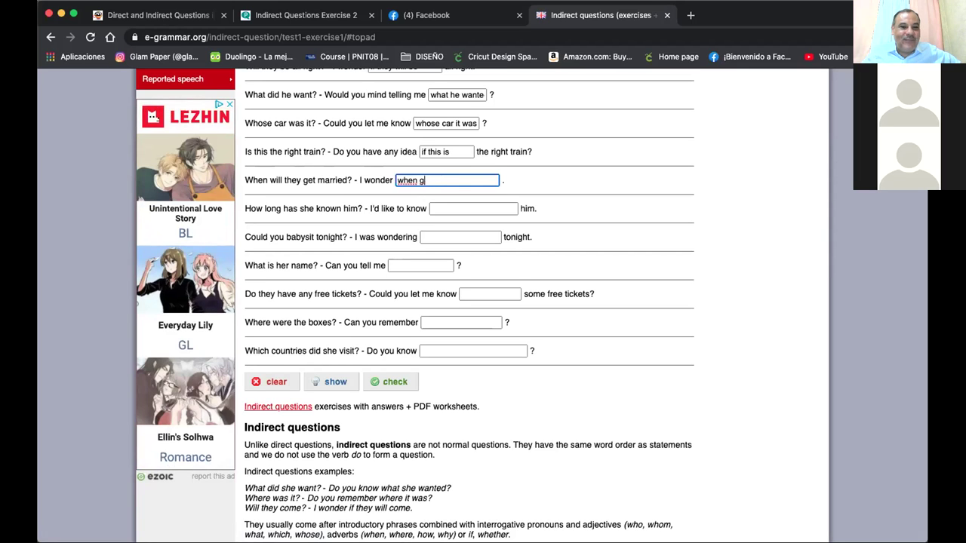
{"action": "type", "text": "they get"}
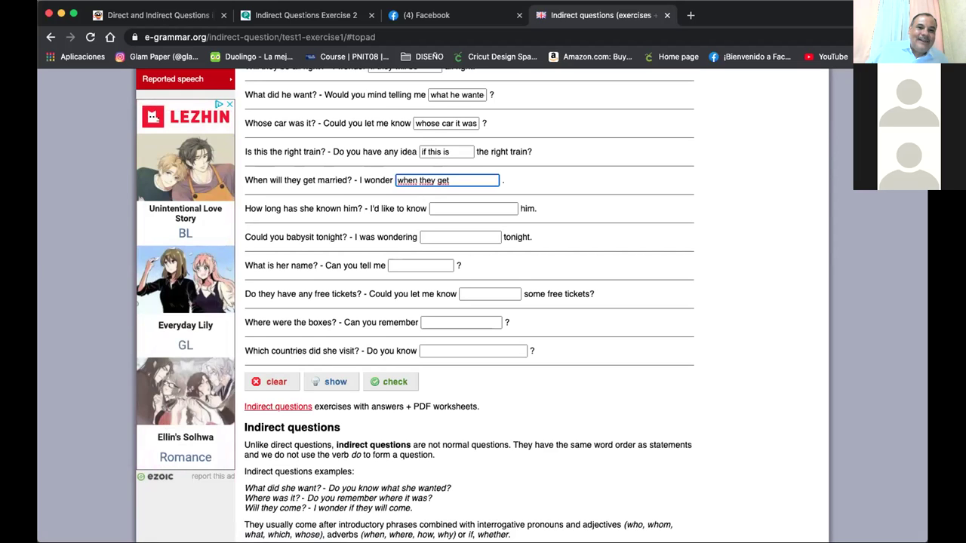
{"action": "key", "text": "BackSpace"}
{"action": "key", "text": "BackSpace"}
{"action": "key", "text": "BackSpace"}
{"action": "type", "text": "wil"}
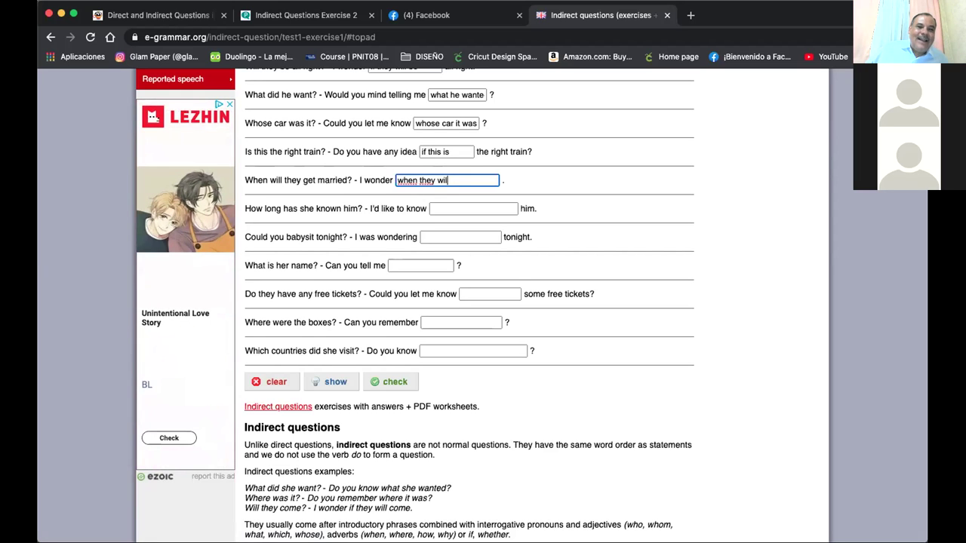
{"action": "type", "text": "l get "}
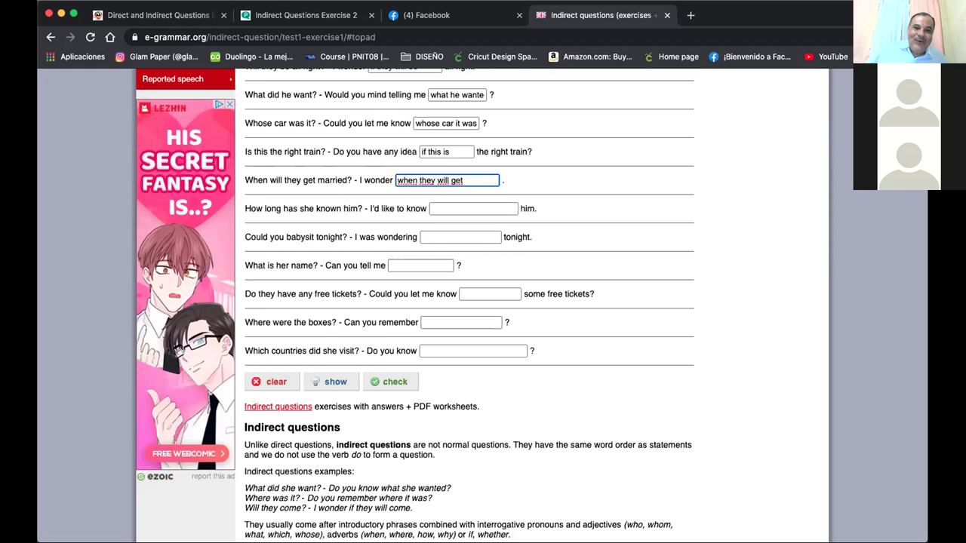
{"action": "type", "text": "married"}
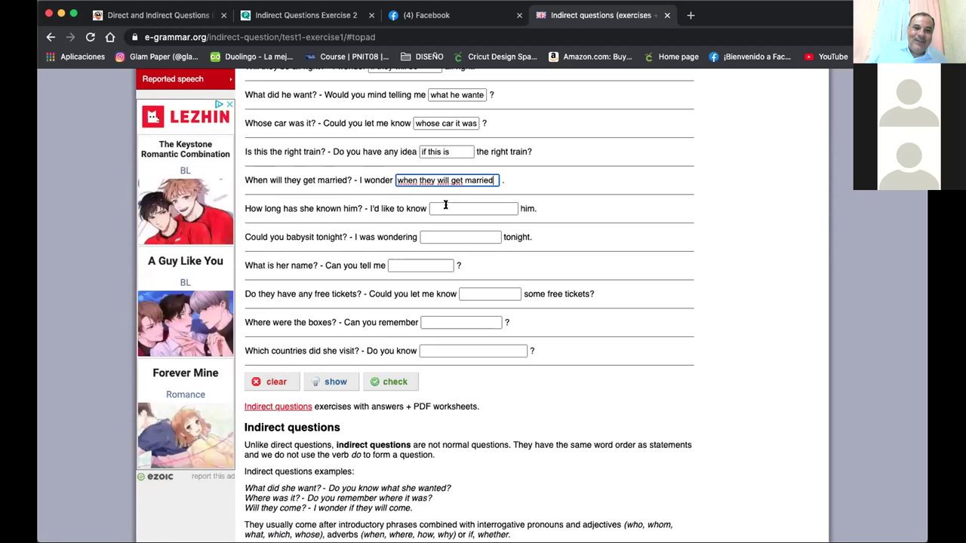
Complete the "How long has she known him?" item with "how long she has known".
{"action": "left_click", "coordinate": [445, 206]}
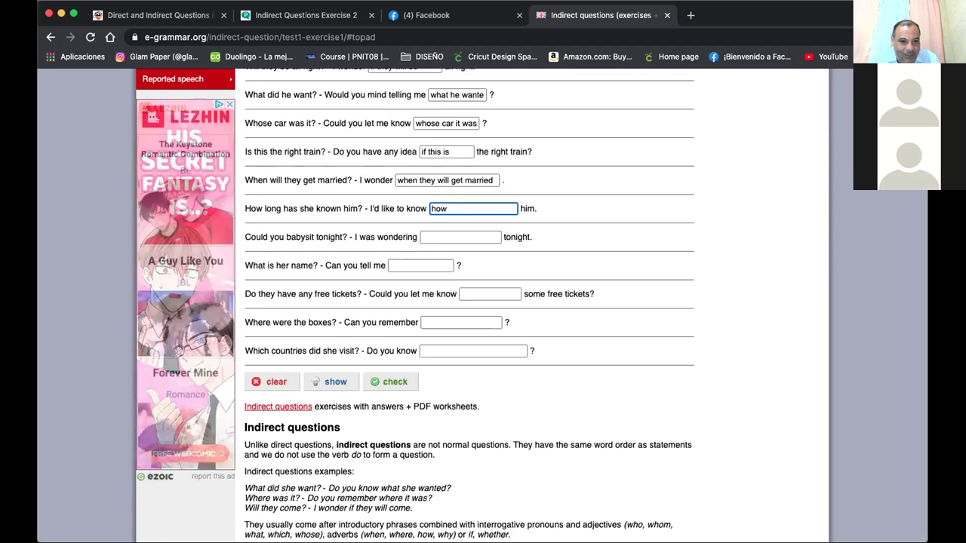
{"action": "type", "text": "long"}
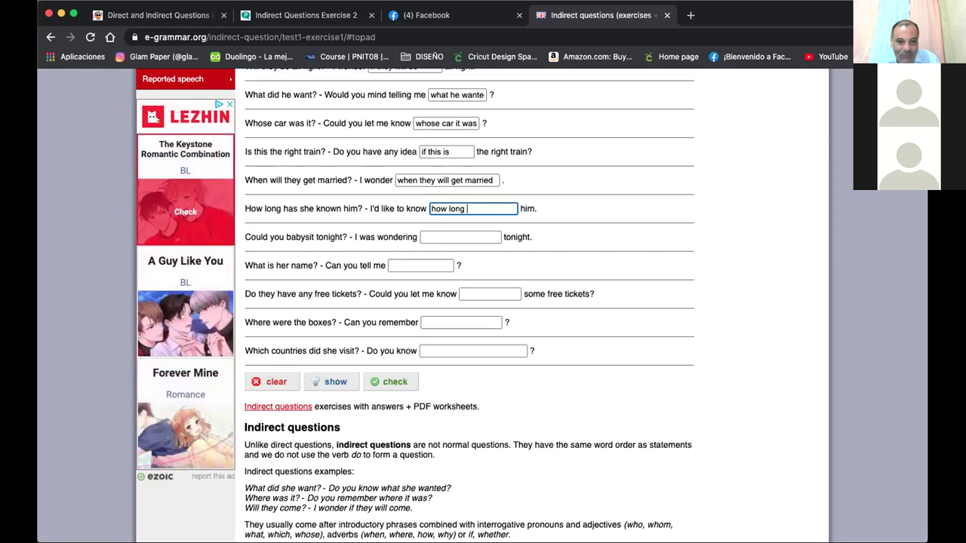
{"action": "type", "text": " she has "}
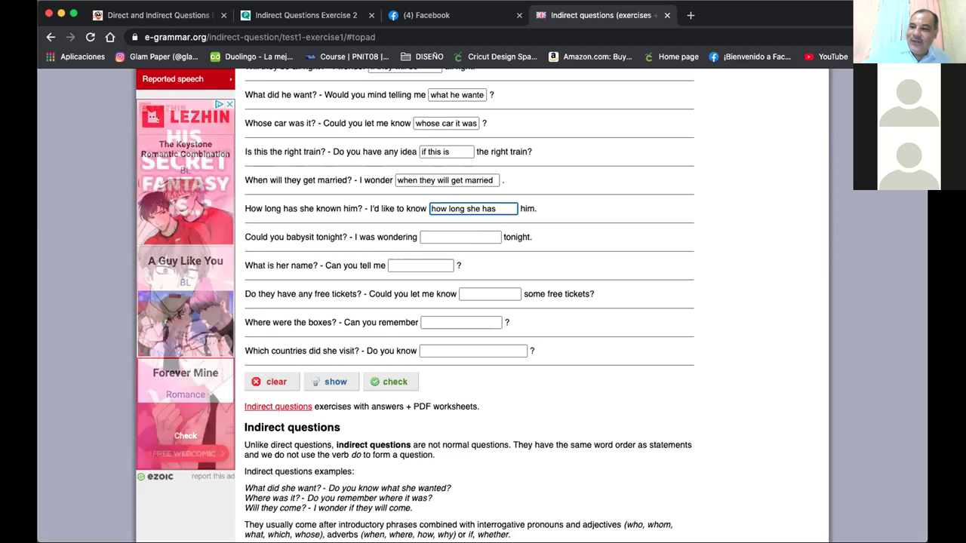
{"action": "type", "text": "kno"}
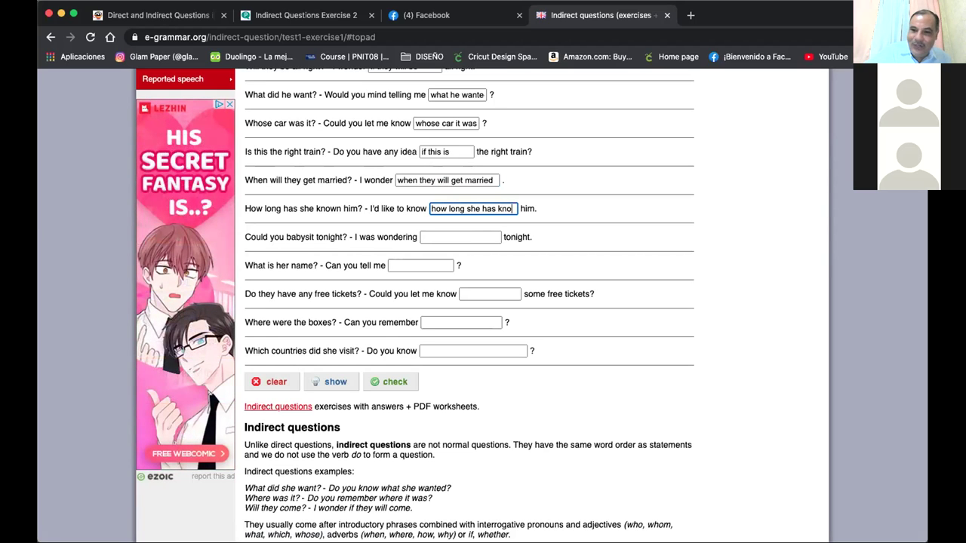
{"action": "type", "text": "wn"}
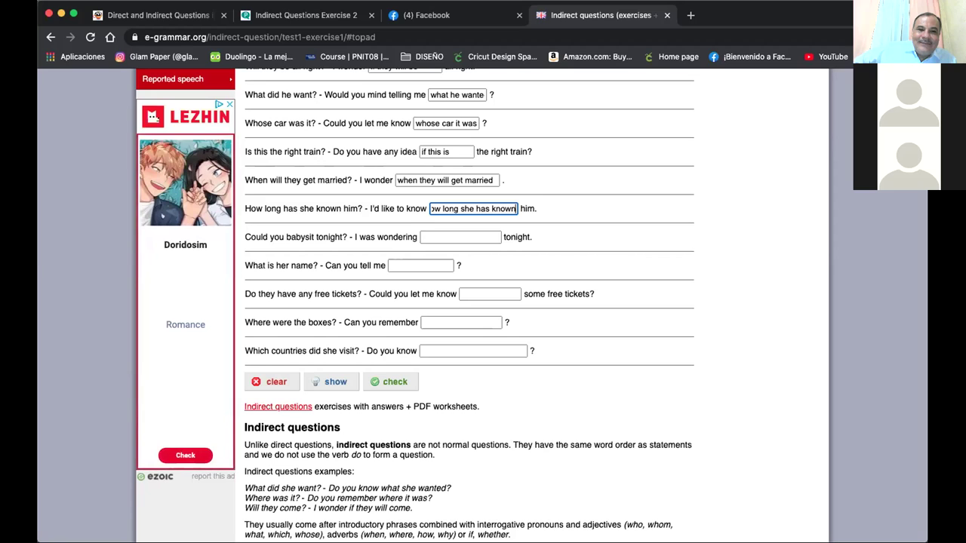
Complete the "Could you babysit tonight?" item with "if you could babysit".
{"action": "scroll", "coordinate": [445, 207], "scroll_direction": "down", "scroll_amount": 1}
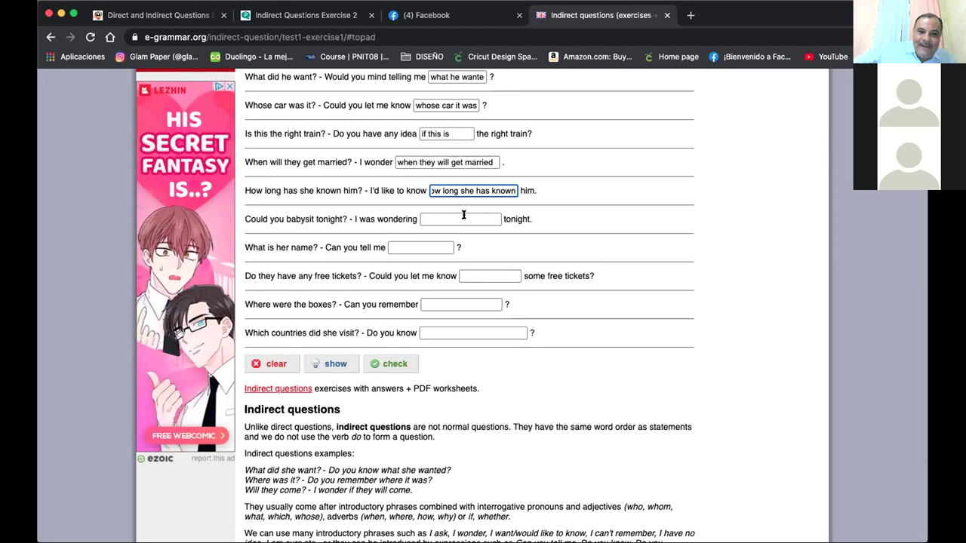
{"action": "left_click", "coordinate": [463, 217]}
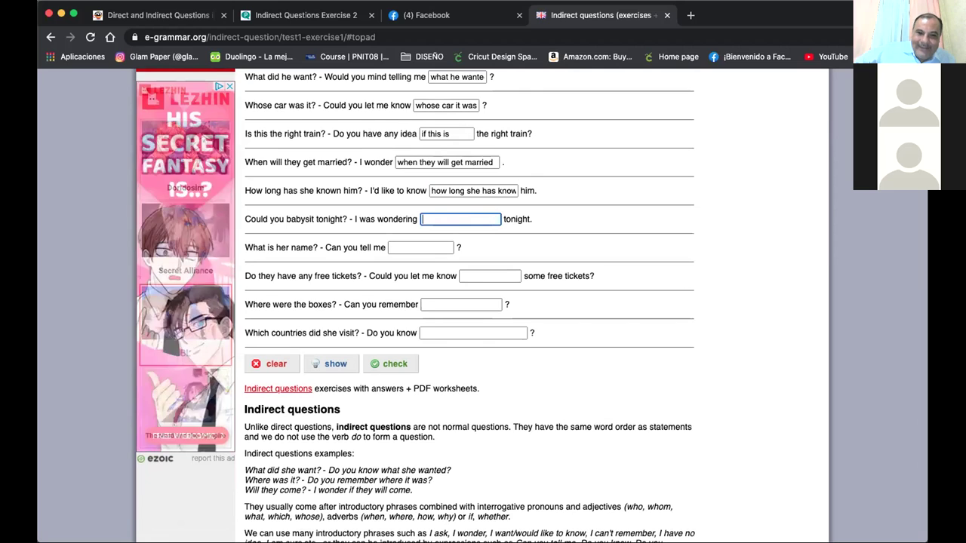
{"action": "type", "text": "if you could ba"}
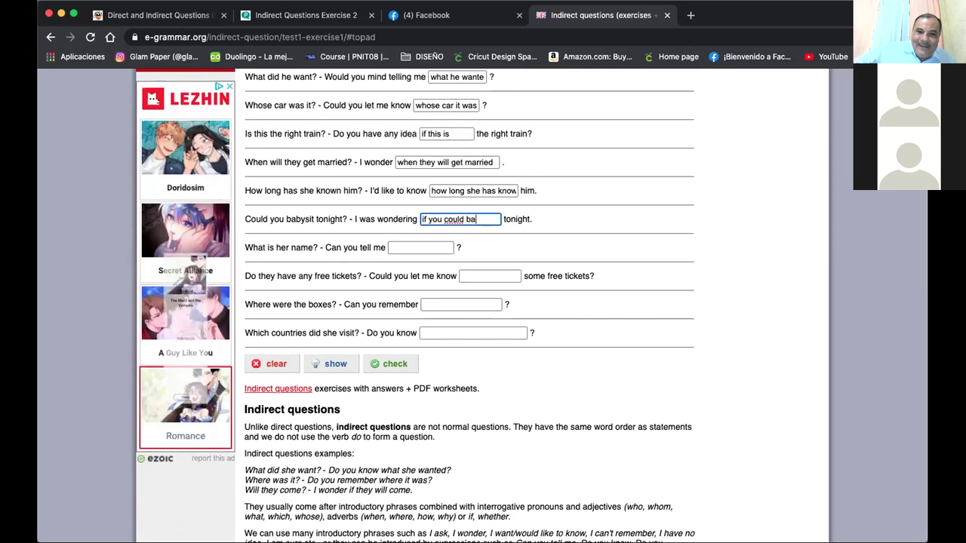
{"action": "type", "text": "b"}
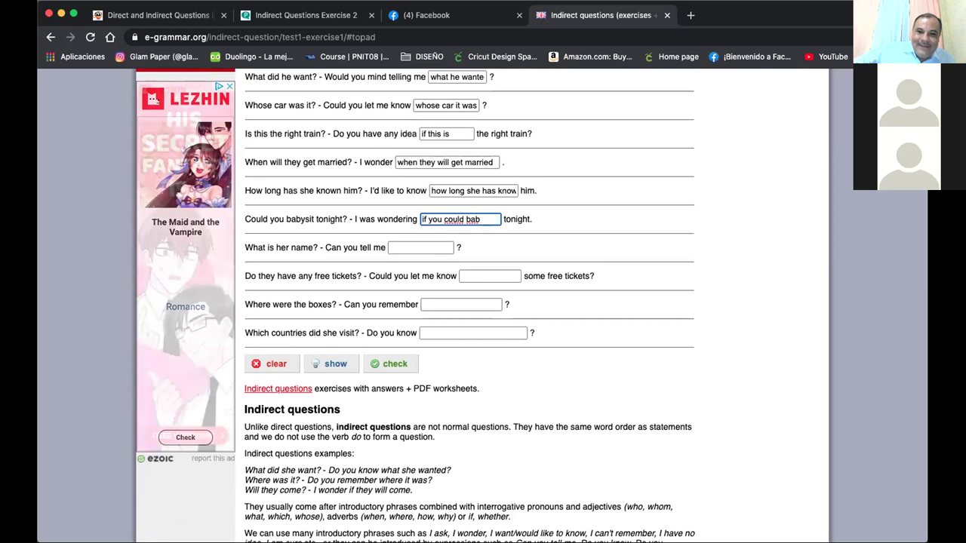
{"action": "type", "text": "ysited"}
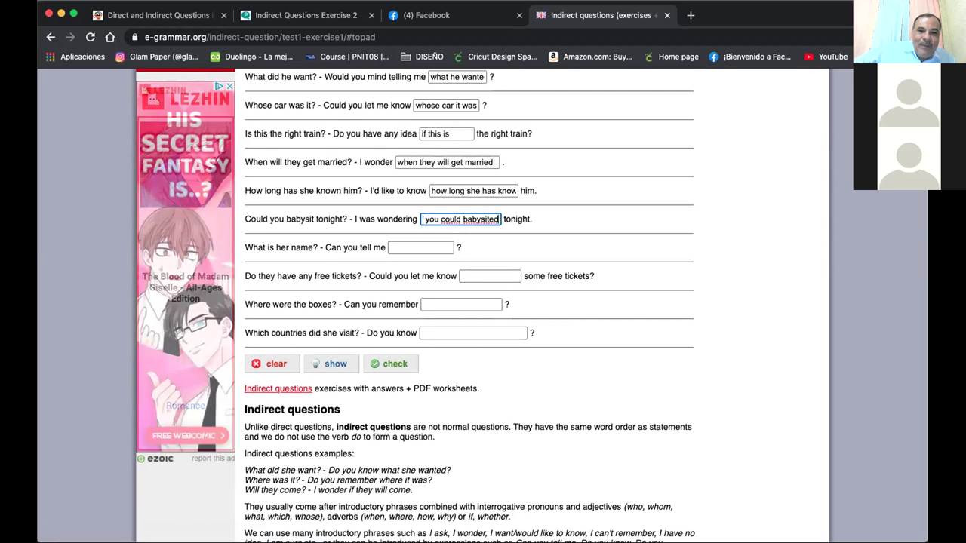
{"action": "type", "text": "if"}
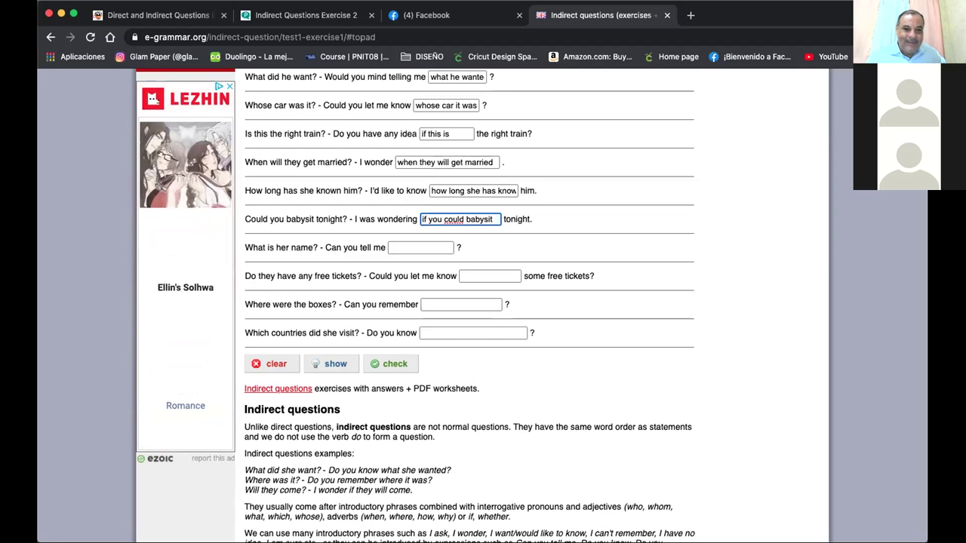
Answer the "What is her name?" item with "what her name is".
{"action": "left_click", "coordinate": [419, 247]}
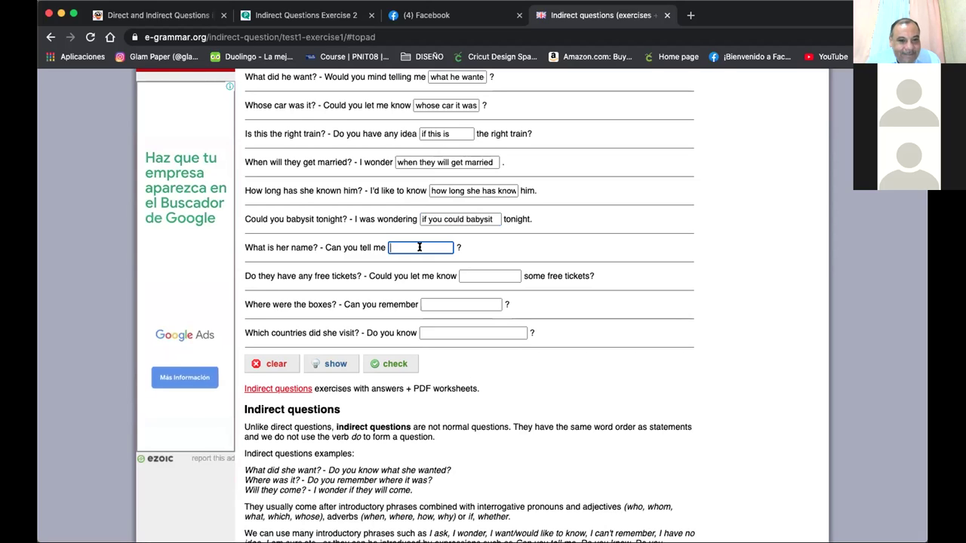
{"action": "type", "text": "what"}
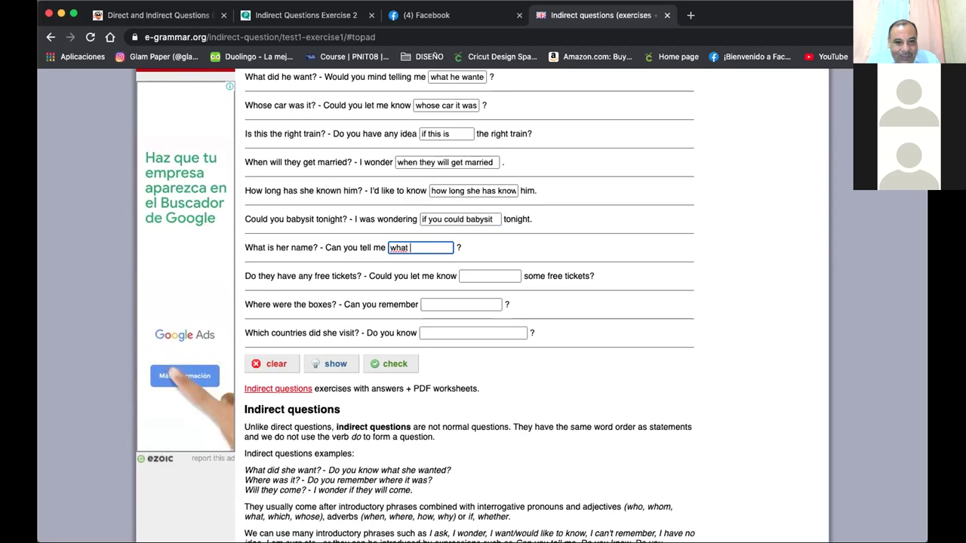
{"action": "type", "text": " her name is"}
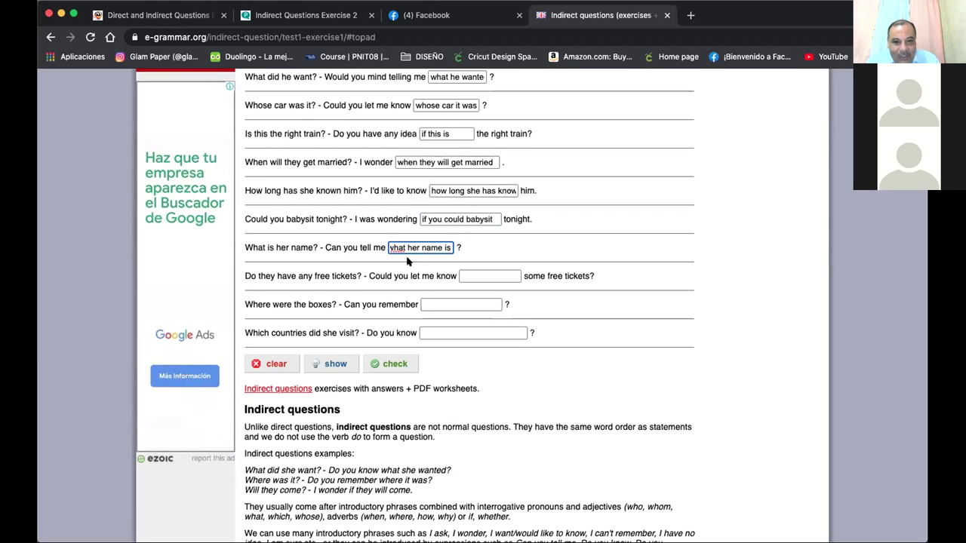
Complete the "Do they have any free tickets?" item with "if they have".
{"action": "left_click", "coordinate": [477, 276]}
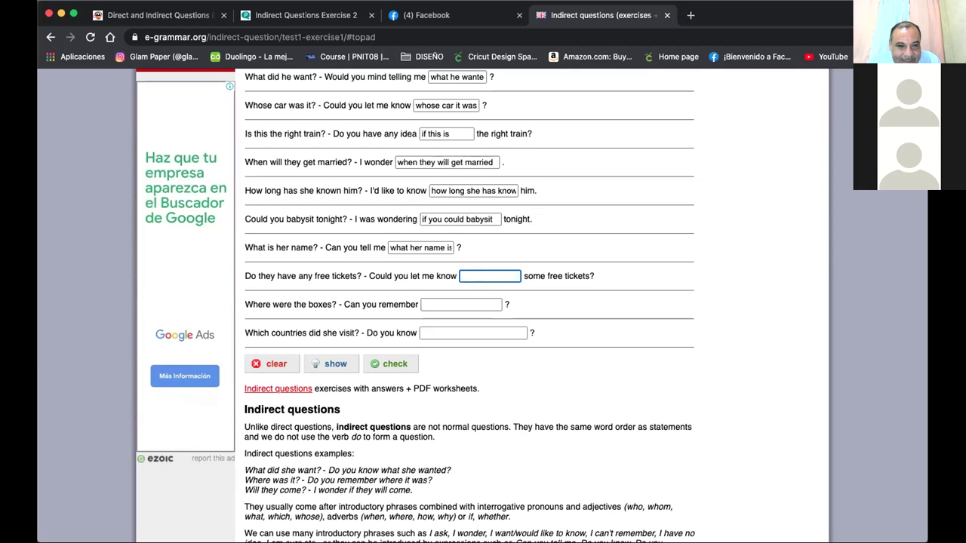
{"action": "type", "text": "if they have any"}
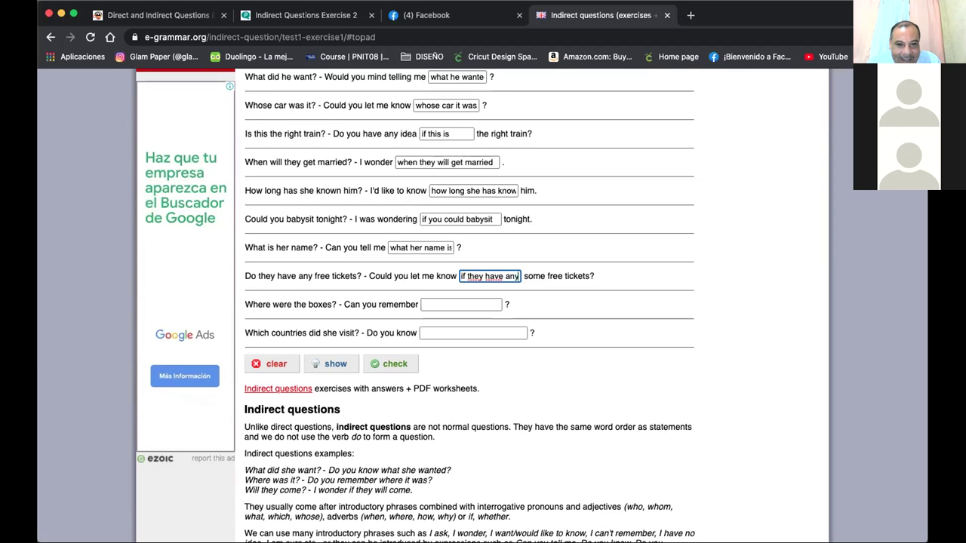
{"action": "type", "text": " free"}
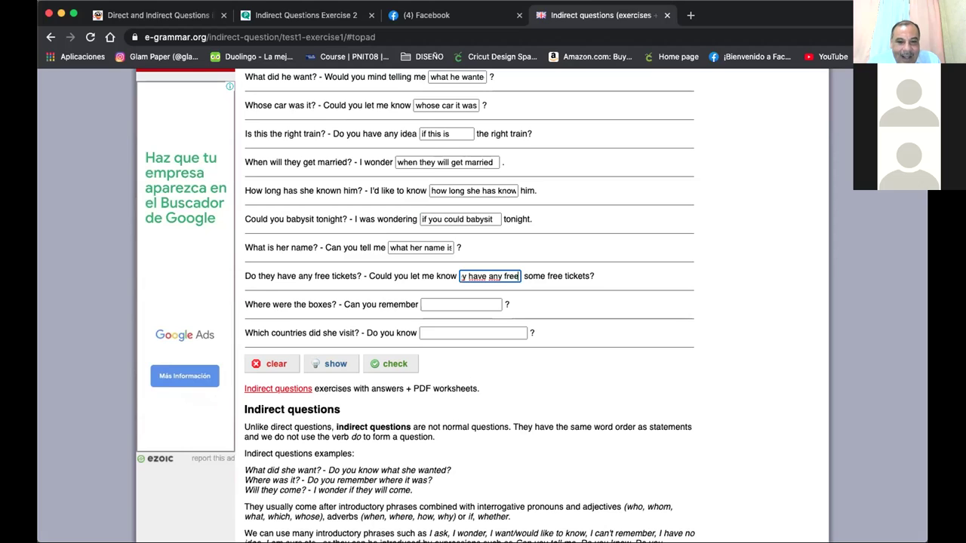
{"action": "type", "text": " ticke"}
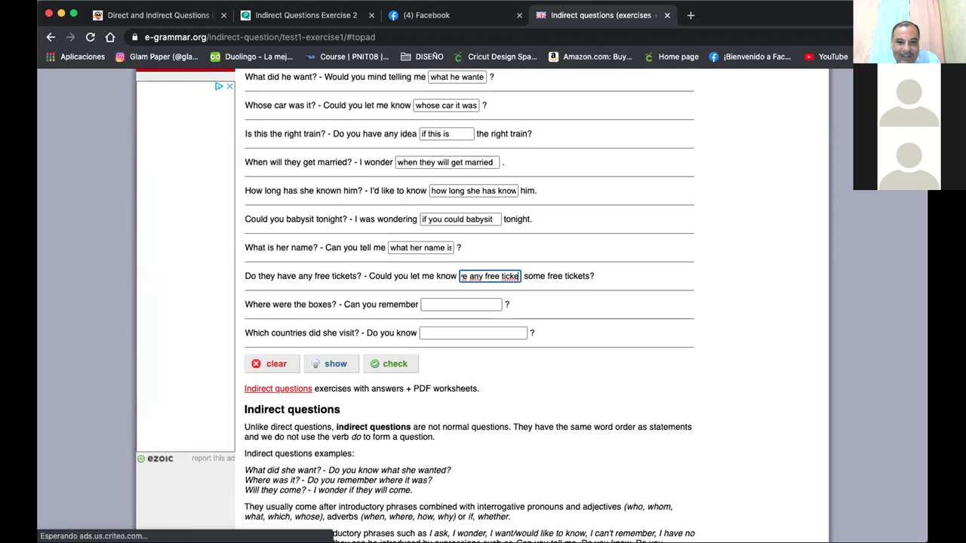
{"action": "left_click", "coordinate": [463, 276]}
{"action": "key", "text": "Left"}
{"action": "key", "text": "Left"}
{"action": "key", "text": "Left"}
{"action": "key", "text": "Left"}
{"action": "key", "text": "Left"}
{"action": "key", "text": "Left"}
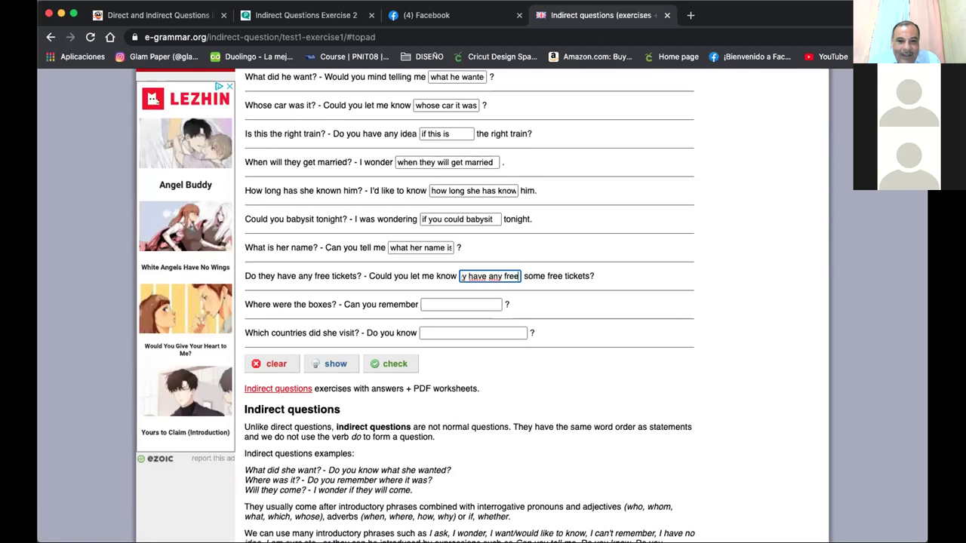
{"action": "key", "text": "Left"}
{"action": "key", "text": "Left"}
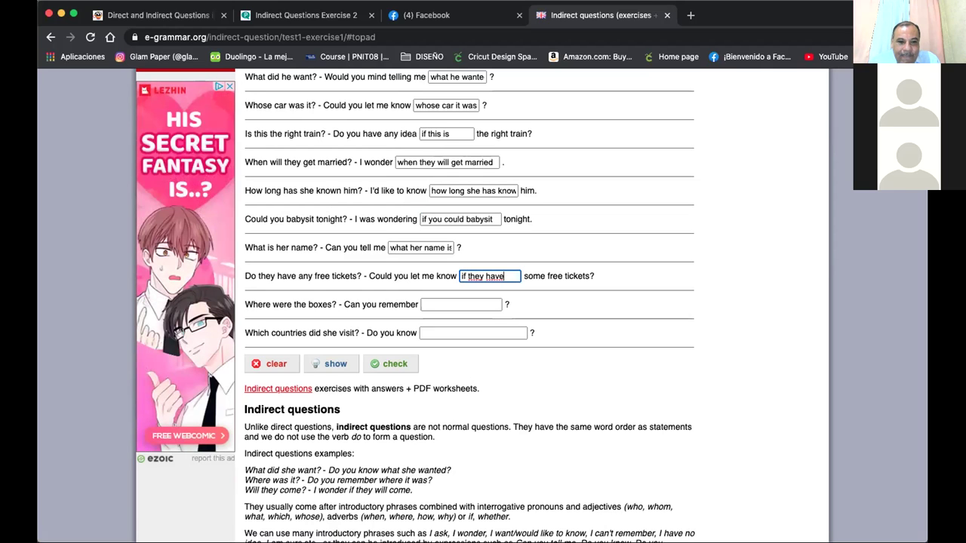
Complete the "Where were the boxes?" item with "where the boxes were".
{"action": "left_click", "coordinate": [475, 299]}
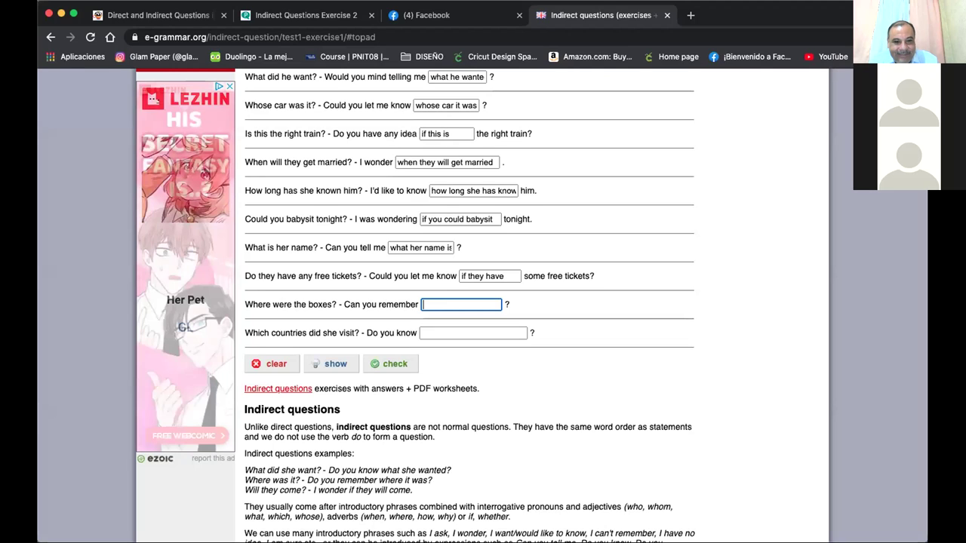
{"action": "type", "text": "were the boxes w"}
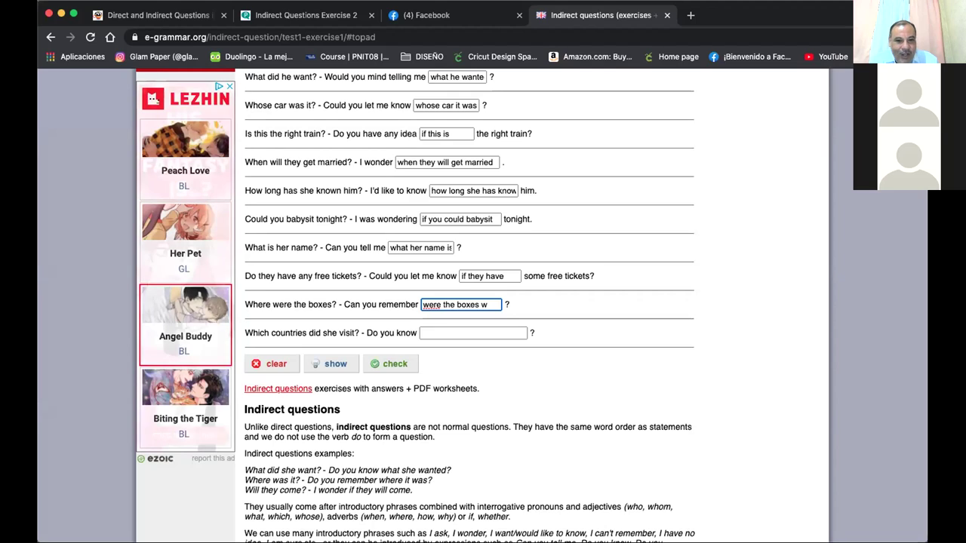
{"action": "type", "text": "here"}
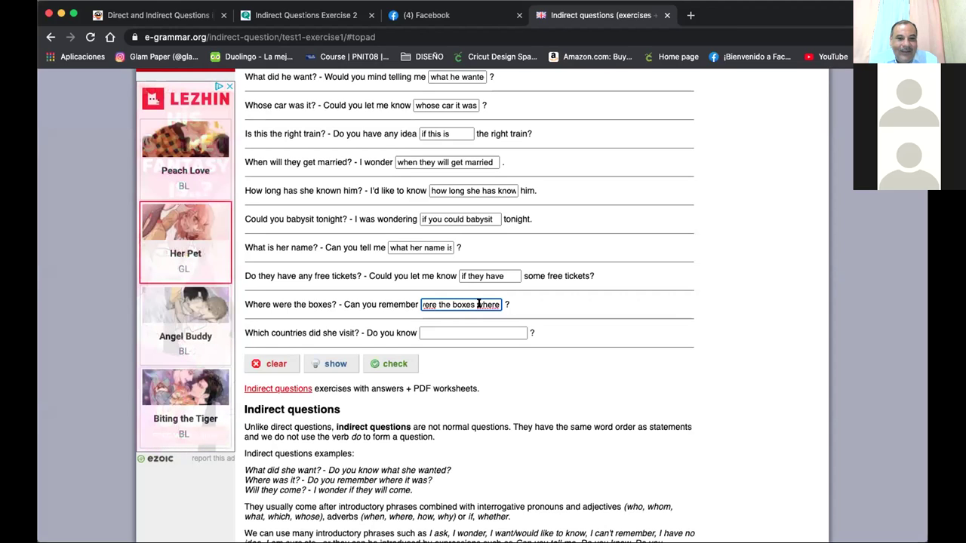
{"action": "double_click", "coordinate": [480, 303]}
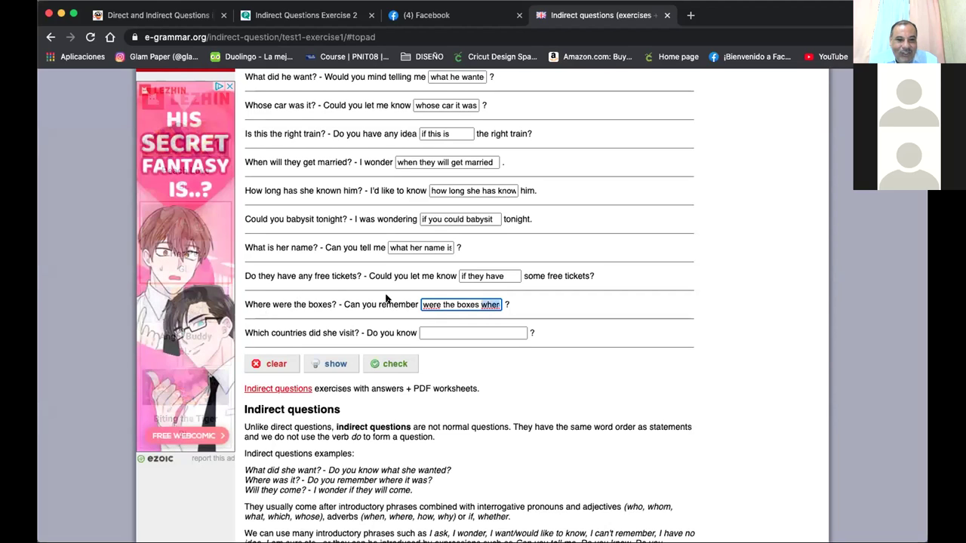
{"action": "left_click", "coordinate": [429, 304]}
{"action": "type", "text": "h"}
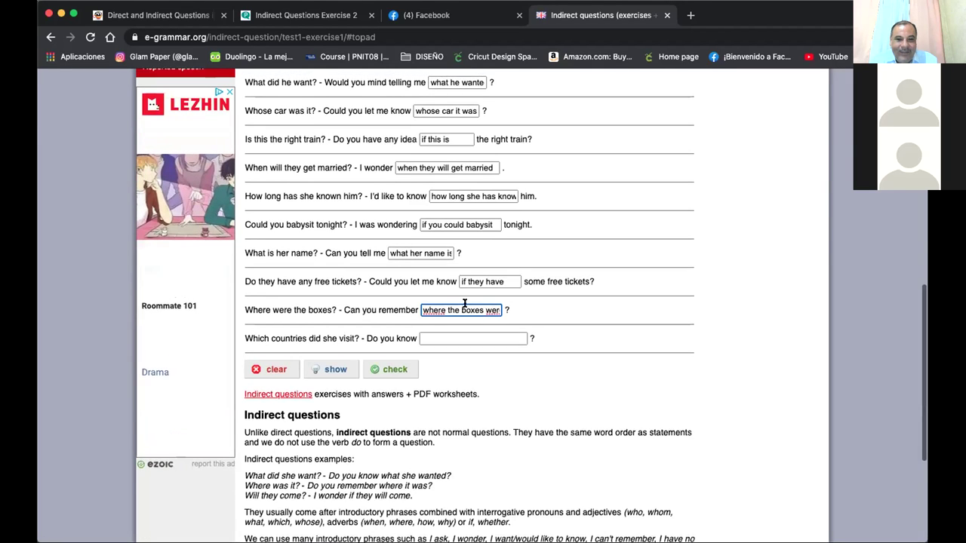
{"action": "scroll", "coordinate": [464, 302], "scroll_direction": "up", "scroll_amount": 3}
{"action": "scroll", "coordinate": [465, 296], "scroll_direction": "down", "scroll_amount": 3}
{"action": "scroll", "coordinate": [465, 298], "scroll_direction": "down", "scroll_amount": 1}
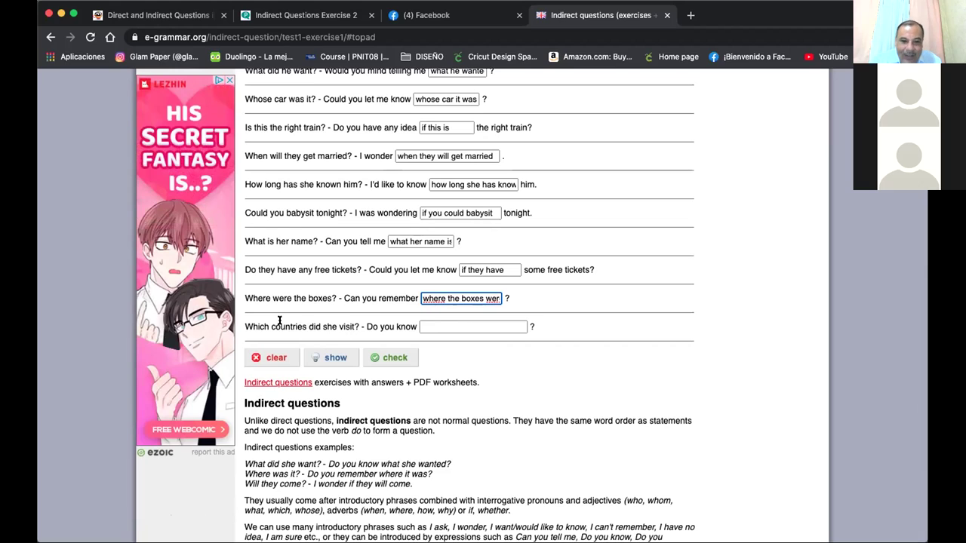
Check the answers entered so far and review the marking of each item in the exercise.
{"action": "key", "text": "Tab"}
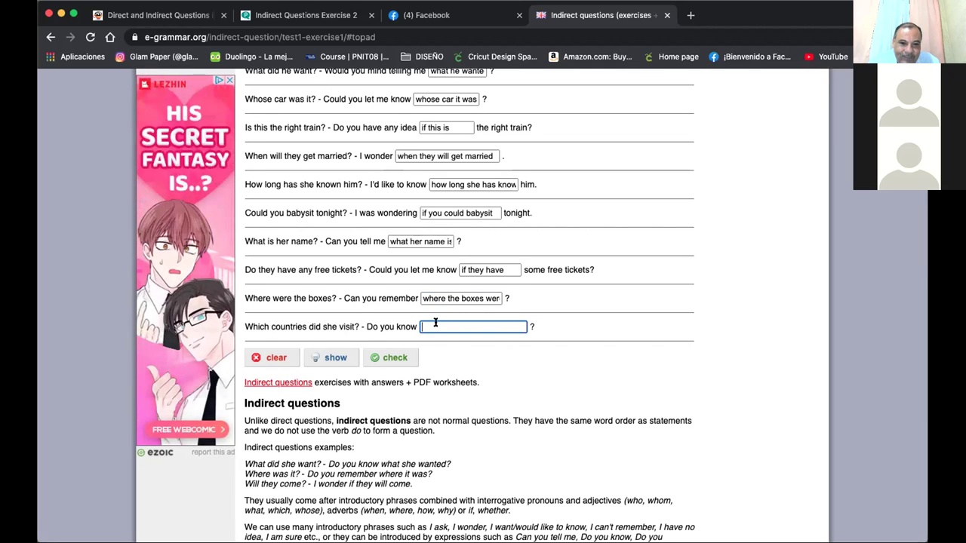
{"action": "left_click", "coordinate": [407, 358]}
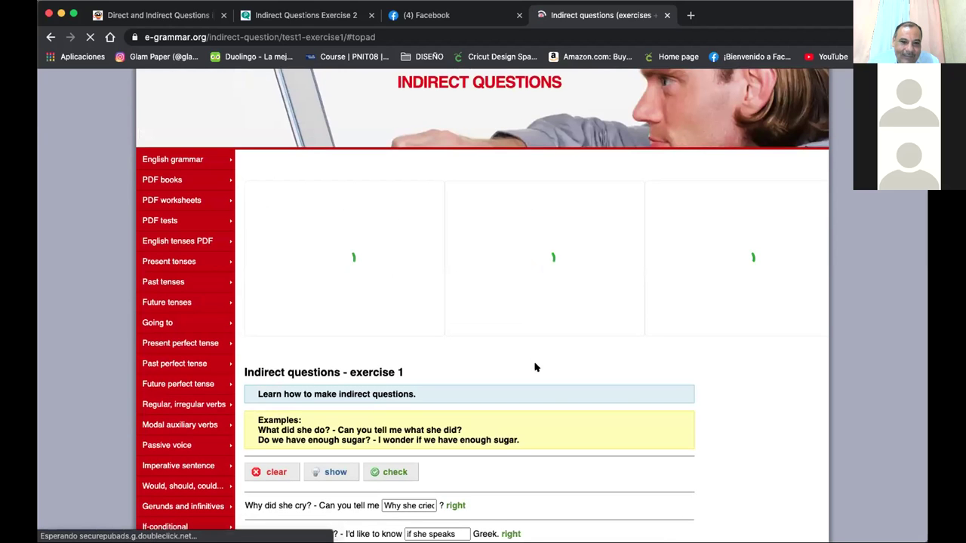
{"action": "scroll", "coordinate": [535, 368], "scroll_direction": "down", "scroll_amount": 10}
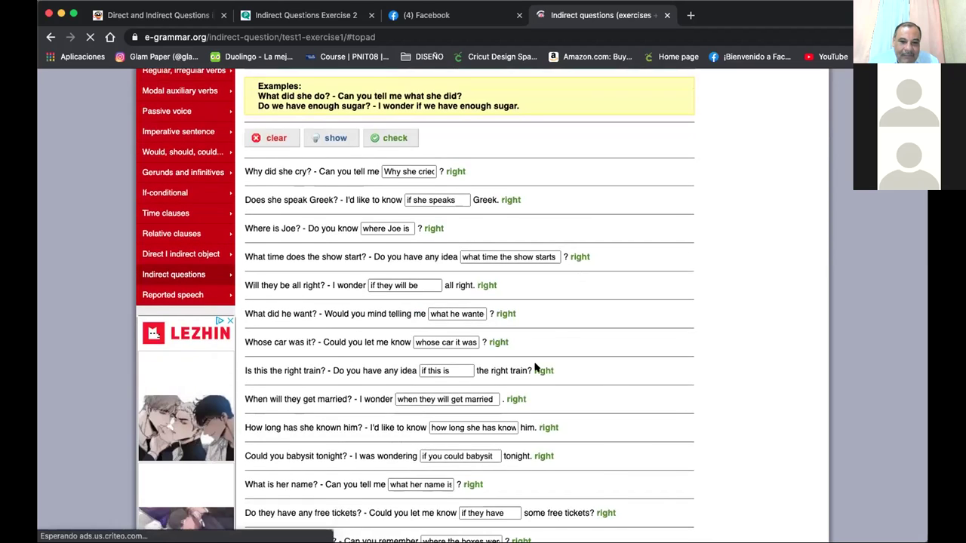
{"action": "scroll", "coordinate": [534, 368], "scroll_direction": "down", "scroll_amount": 4}
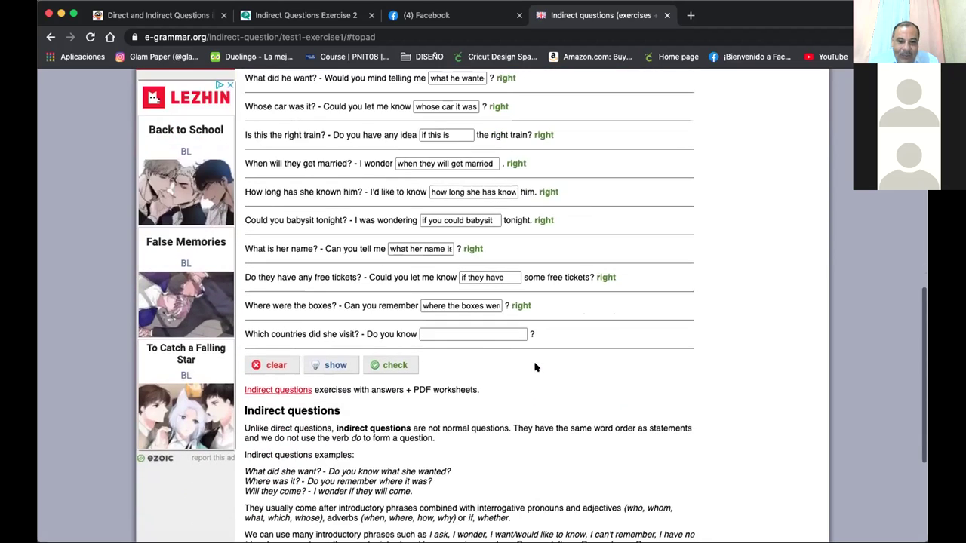
{"action": "scroll", "coordinate": [535, 368], "scroll_direction": "up", "scroll_amount": 5}
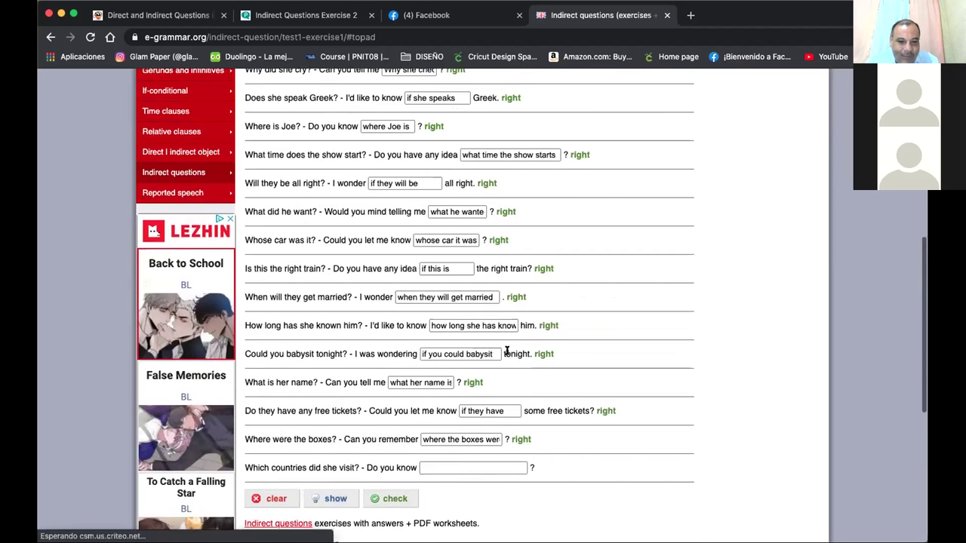
{"action": "scroll", "coordinate": [507, 349], "scroll_direction": "up", "scroll_amount": 1}
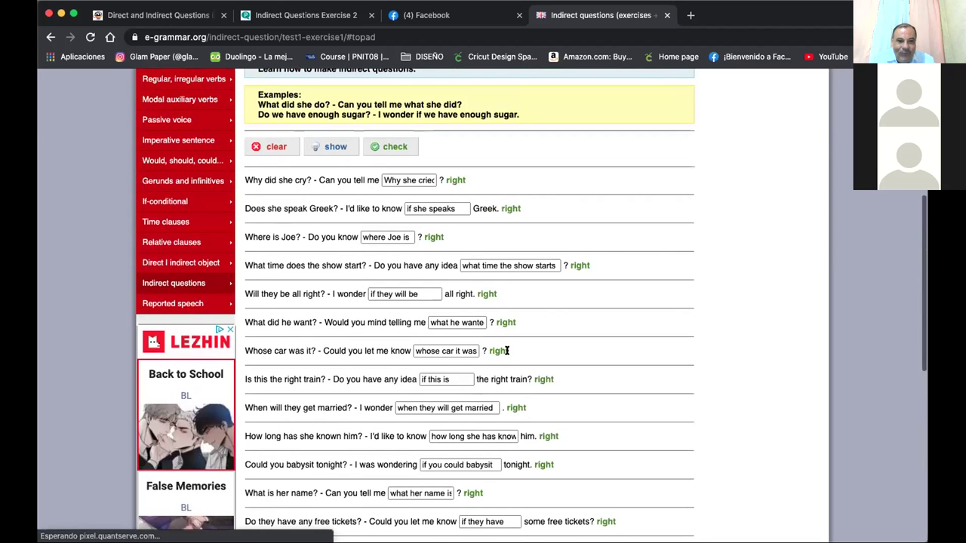
{"action": "scroll", "coordinate": [507, 350], "scroll_direction": "down", "scroll_amount": 6}
Complete the "Which countries did she visit?" item with "which countries she visited" and check the exercise again.
{"action": "left_click", "coordinate": [507, 351]}
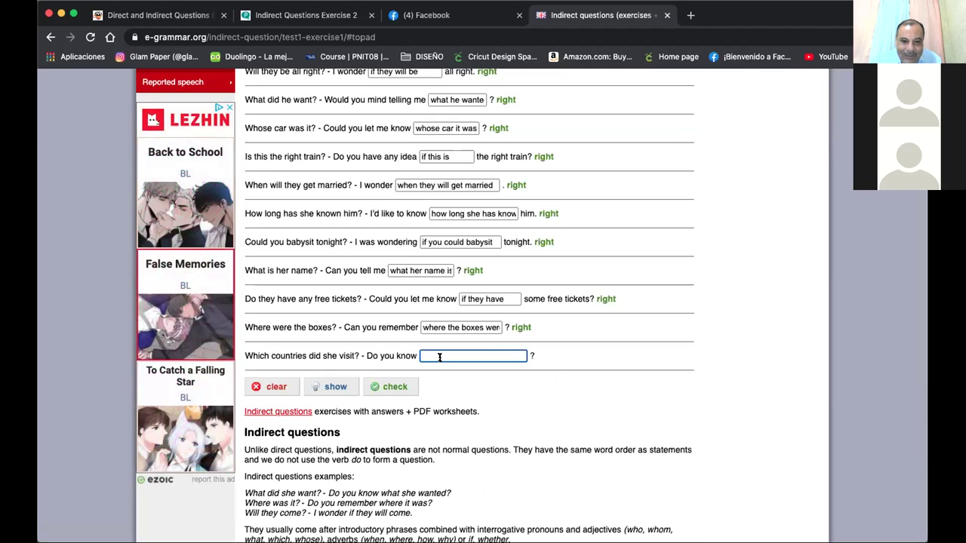
{"action": "type", "text": "which"}
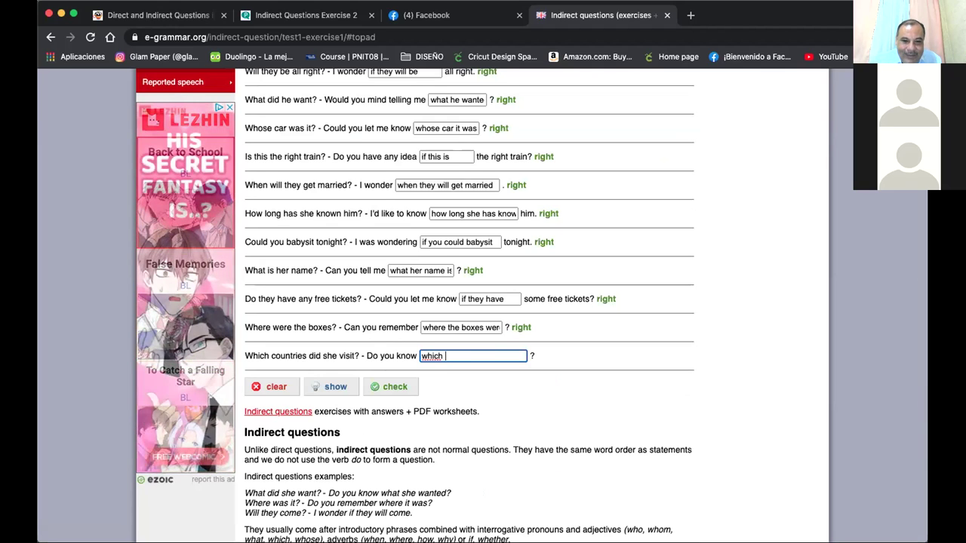
{"action": "type", "text": " countries s"}
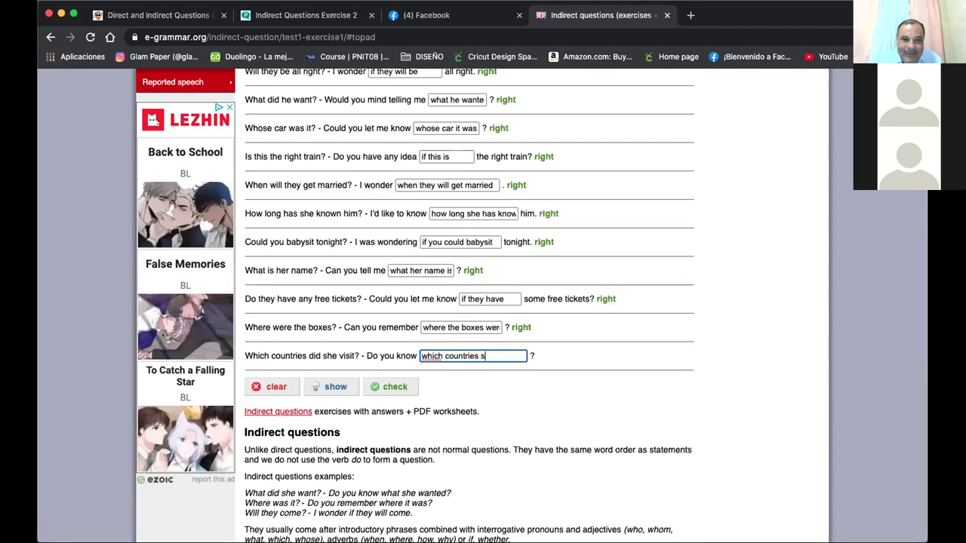
{"action": "type", "text": "he visi"}
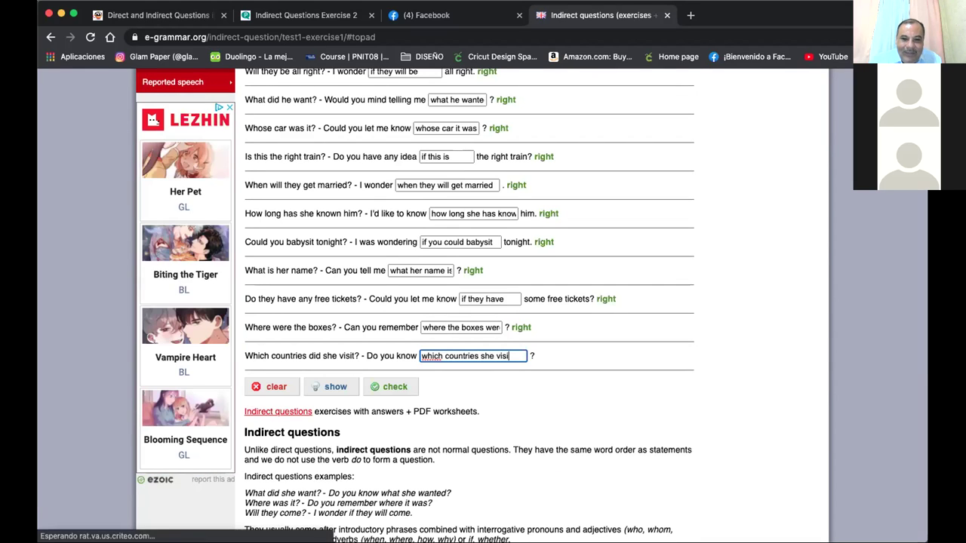
{"action": "type", "text": "ted"}
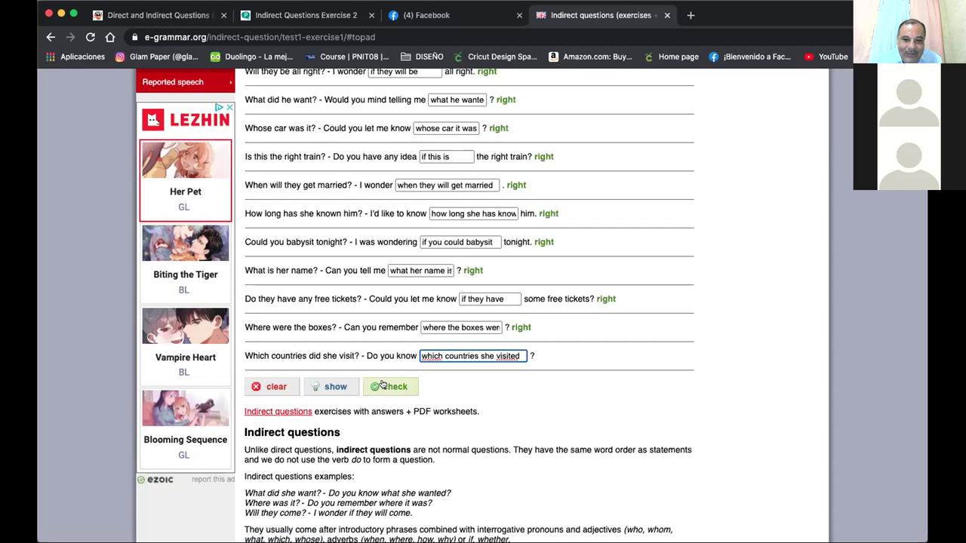
{"action": "left_click", "coordinate": [383, 386]}
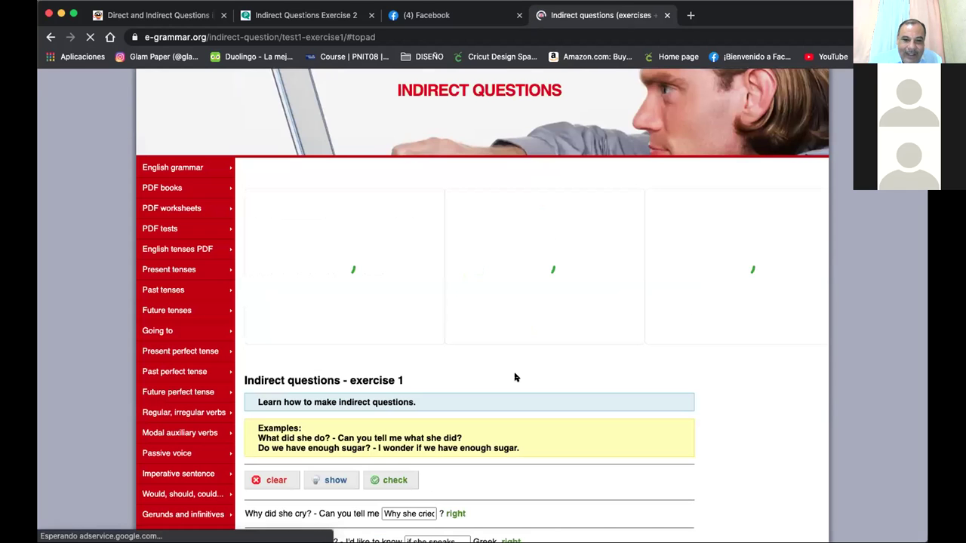